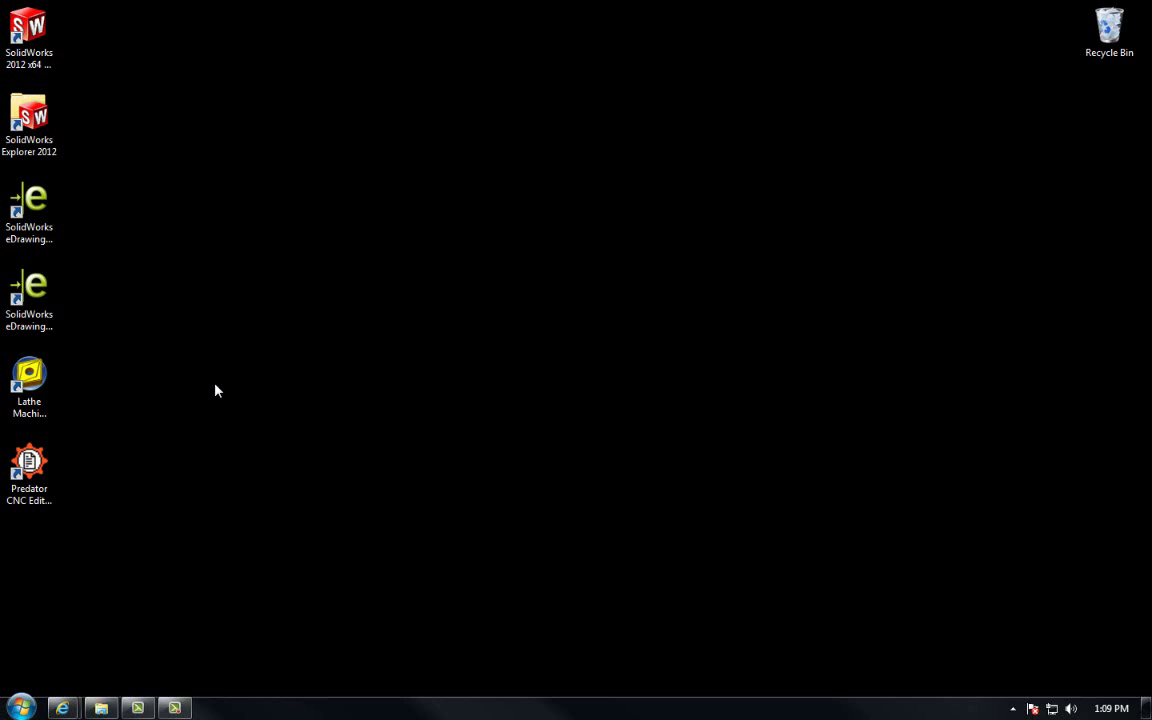
- Launch SolidWorks 2012 and create a new part document
left_click(38, 14)
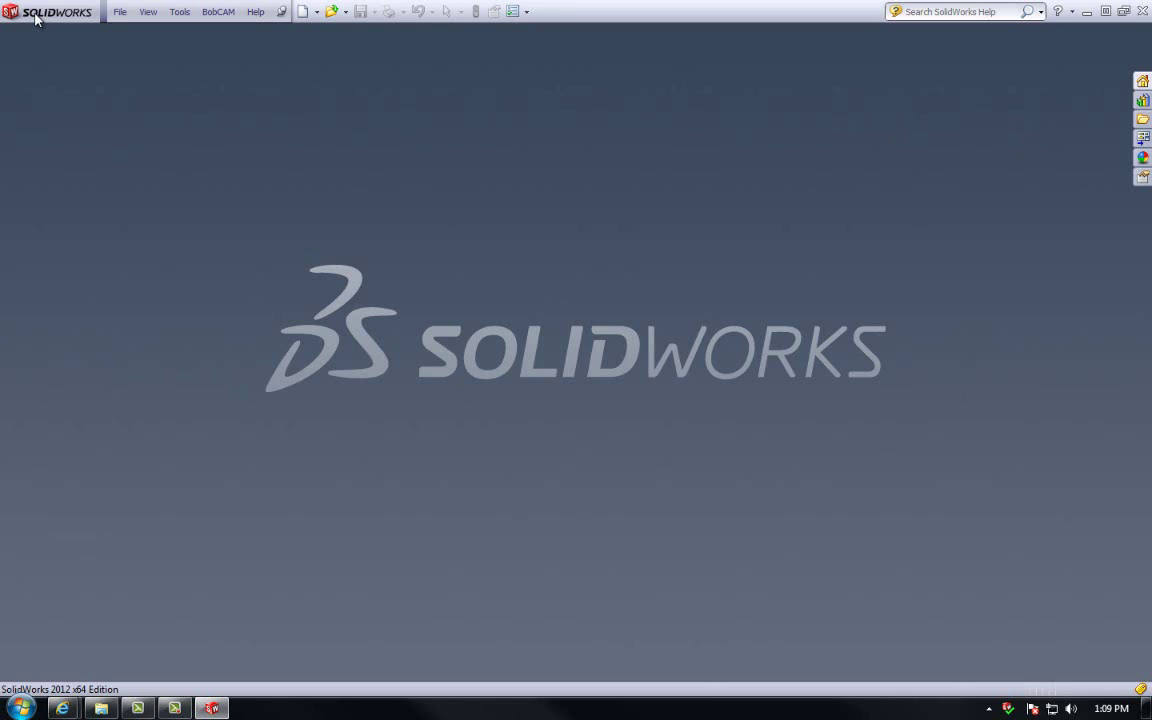
left_click(120, 13)
left_click(146, 33)
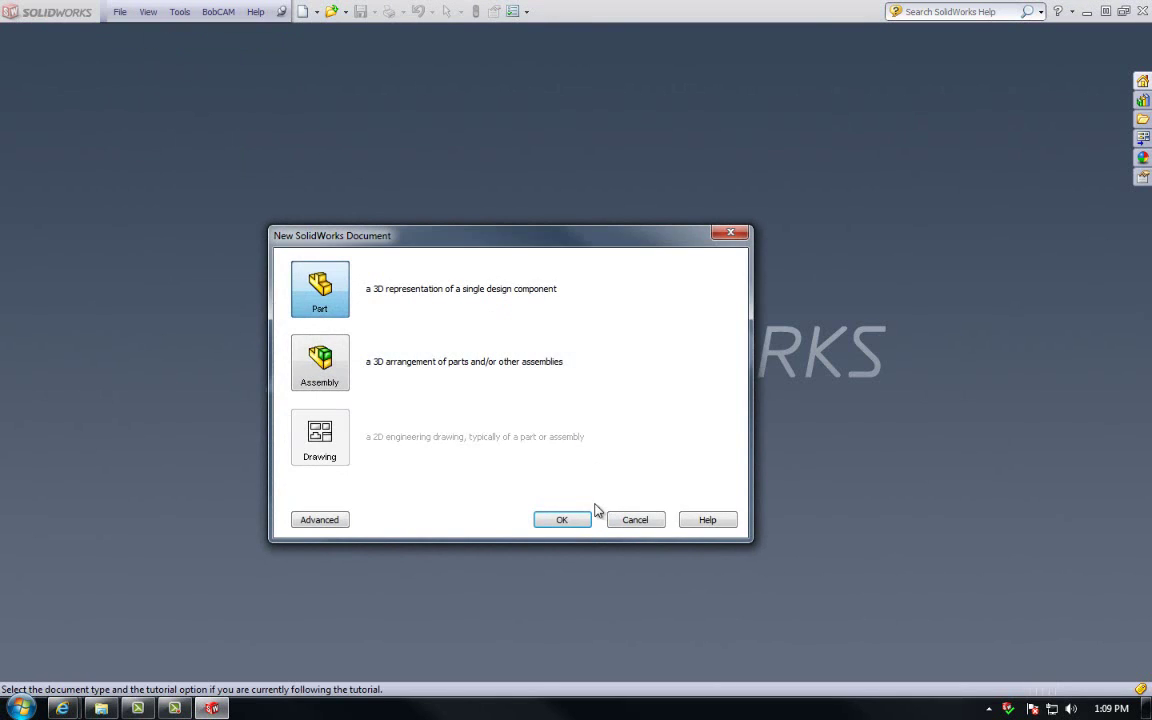
left_click(576, 524)
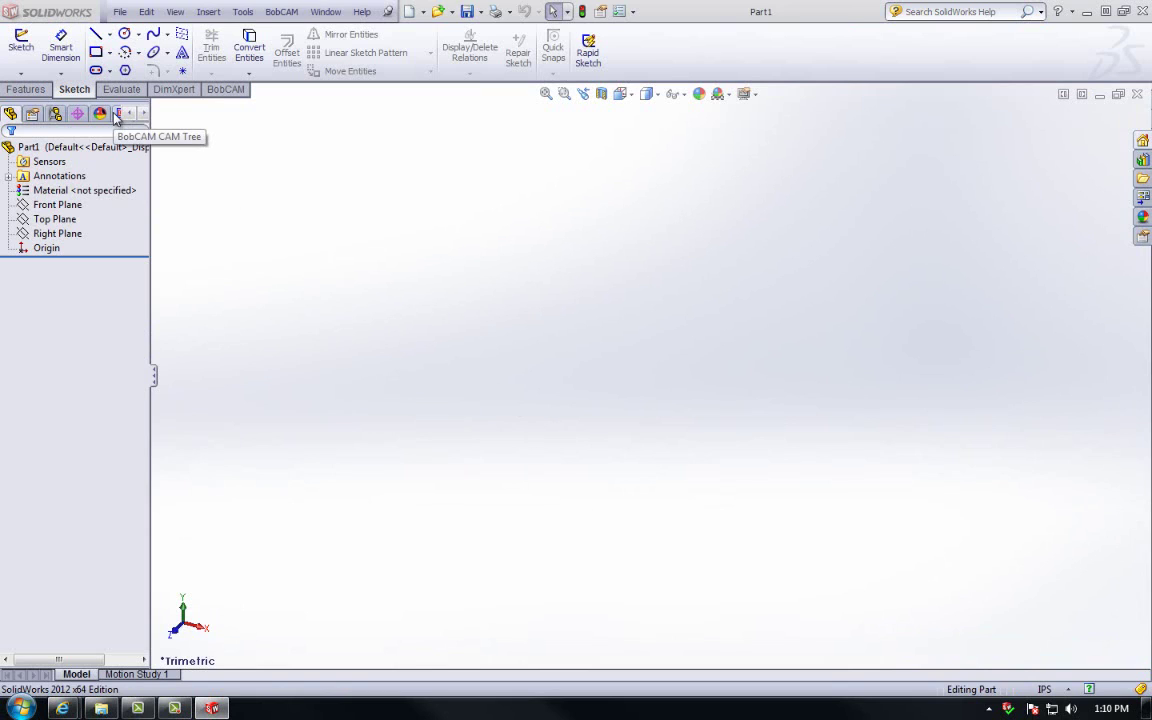
- Show the BobCAM CAM tree, expand CAM Part and review the Milling Tool Library for Milling Tools
left_click(116, 116)
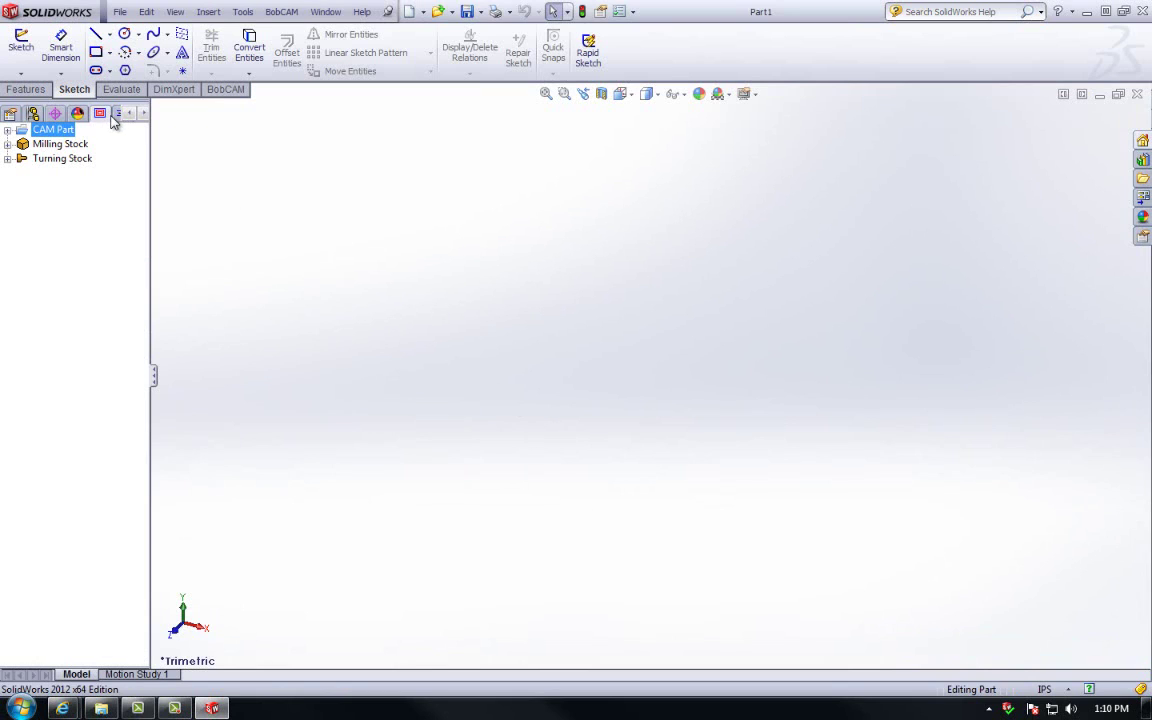
left_click(8, 131)
left_click(42, 143)
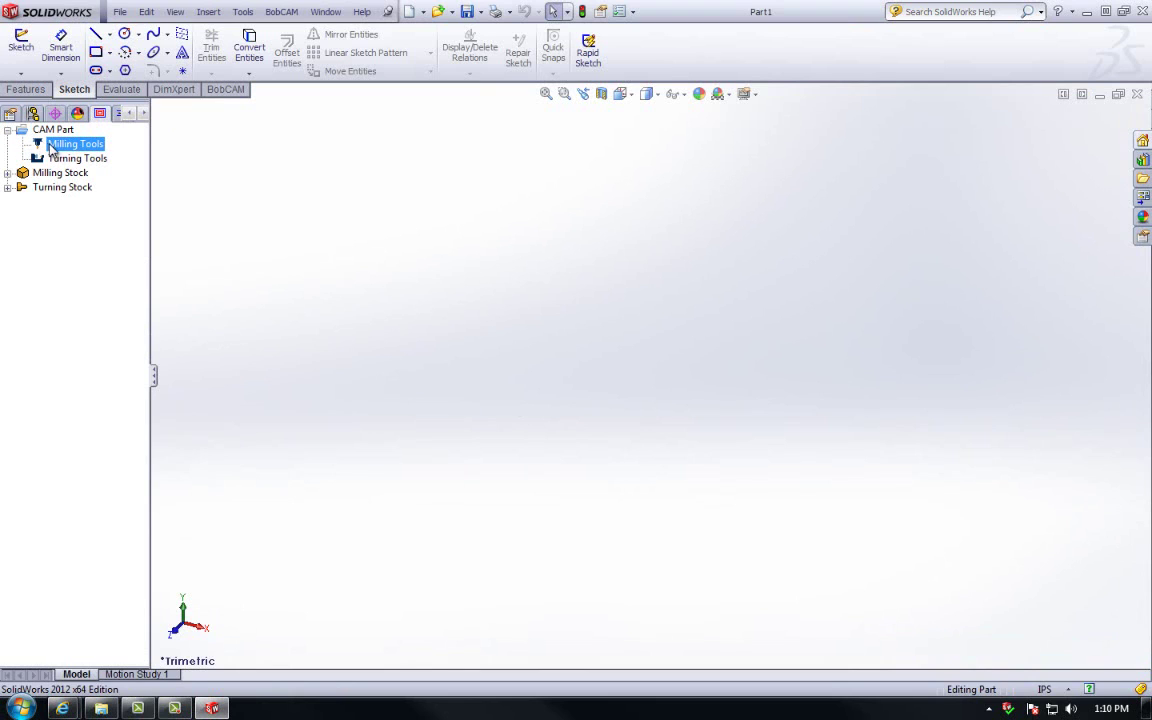
right_click(55, 150)
right_click(56, 145)
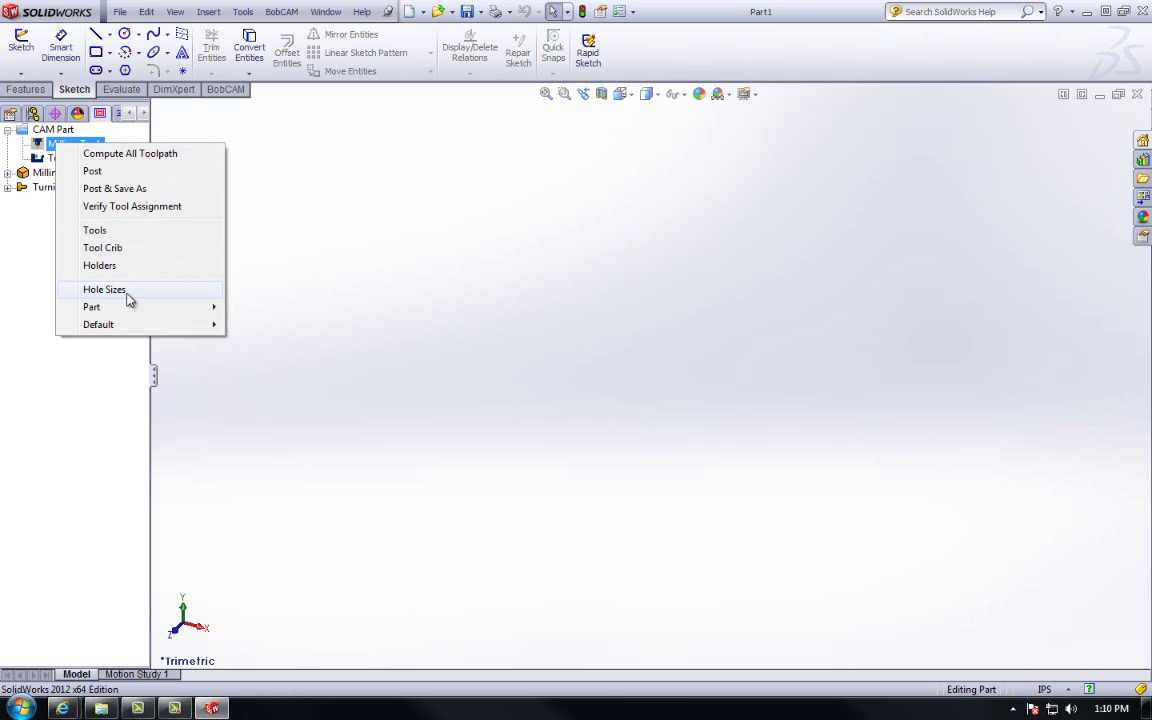
left_click(128, 236)
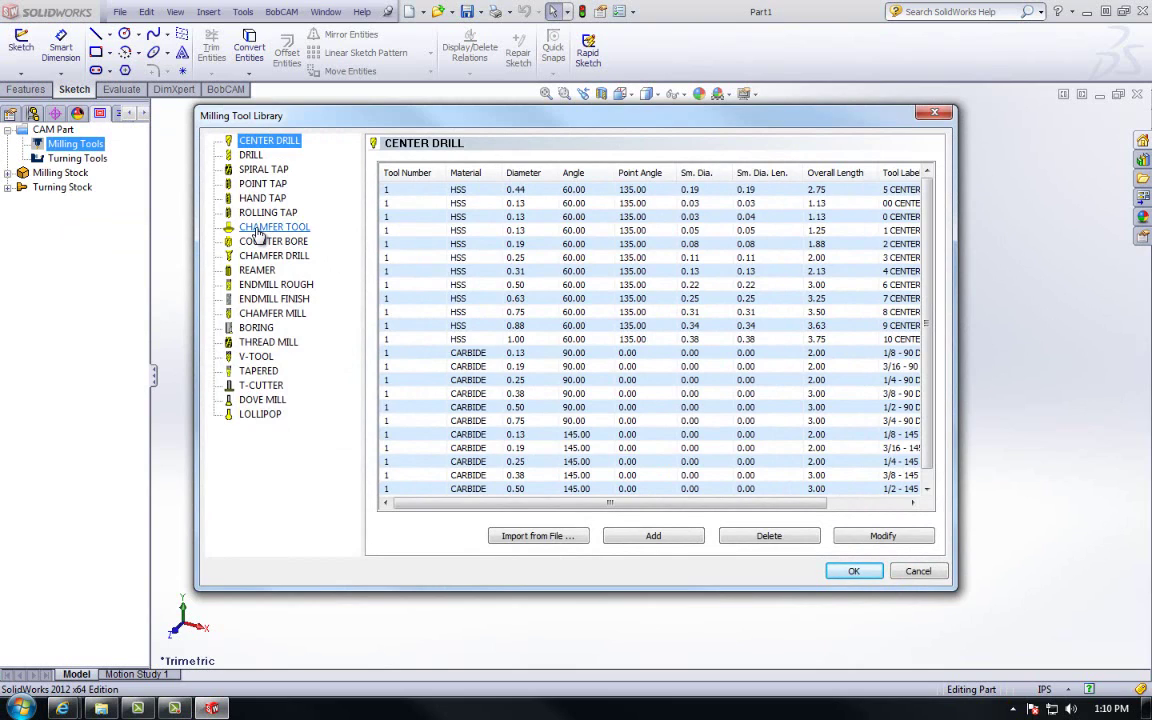
left_click(855, 572)
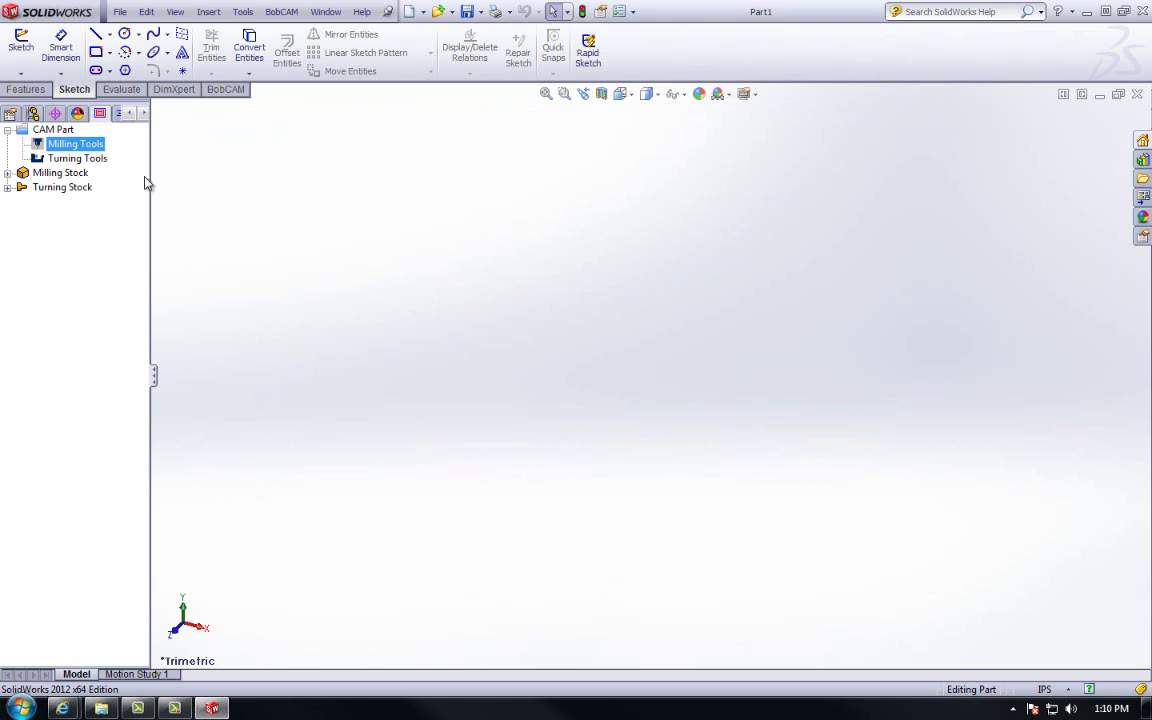
- Add a new holder named "Standard Holder" to the Milling Tool Holder Library
right_click(88, 150)
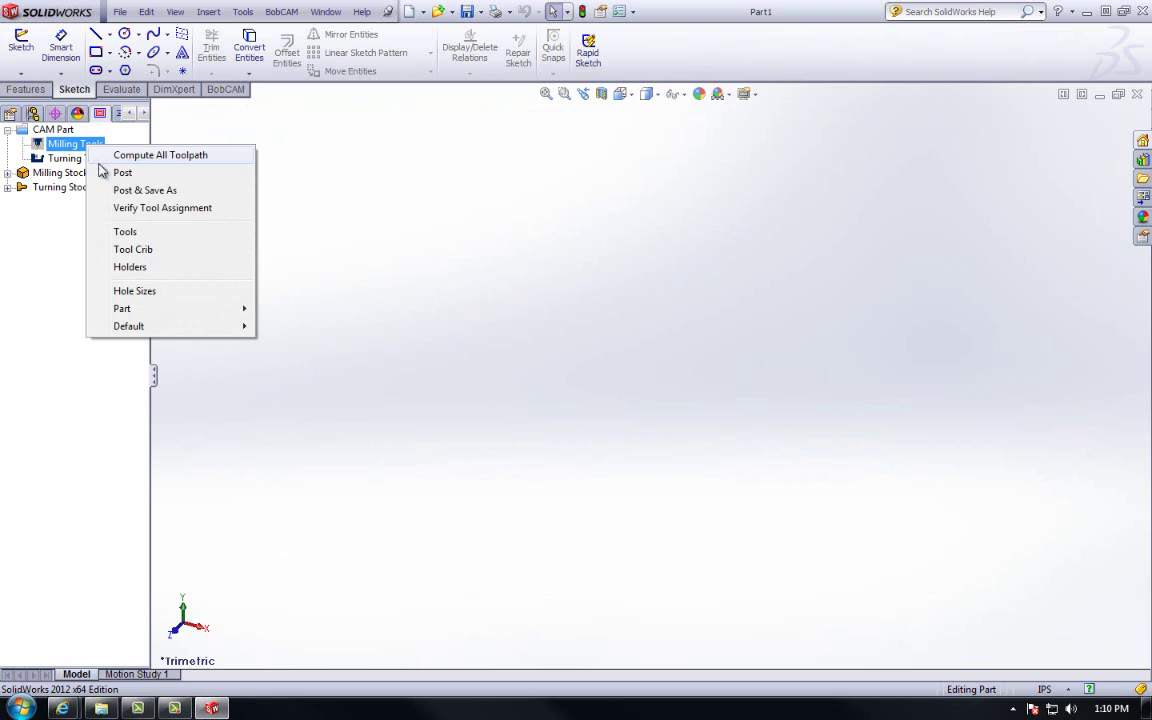
left_click(146, 268)
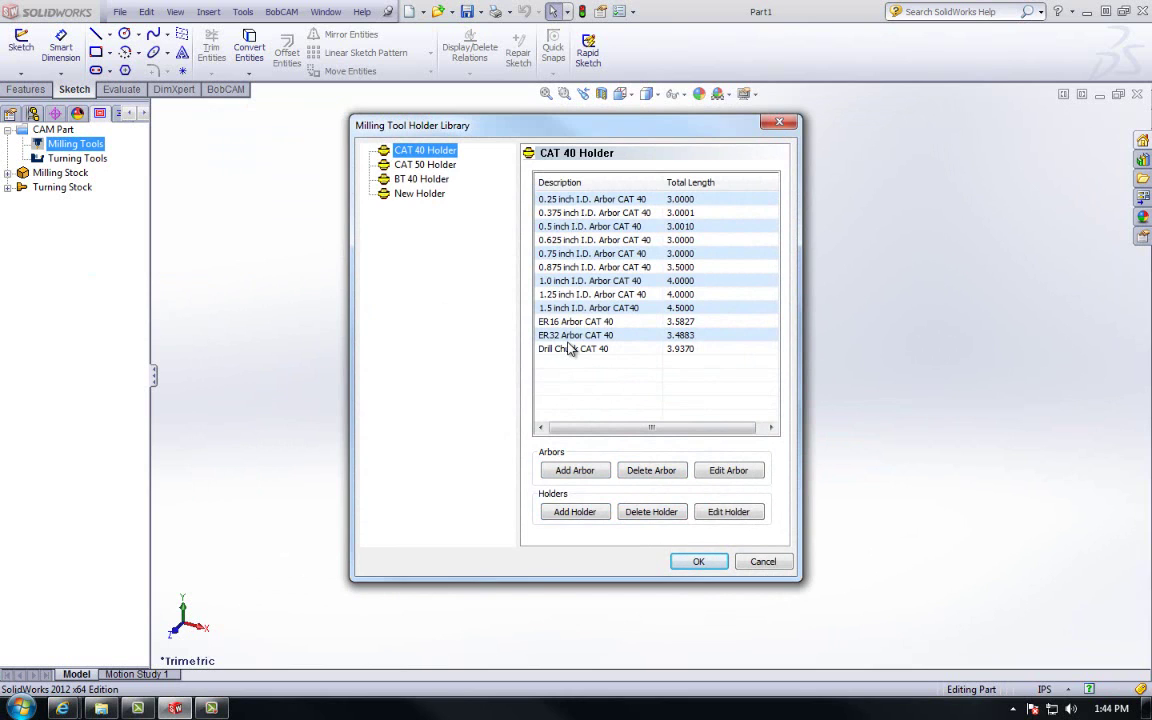
left_click(560, 512)
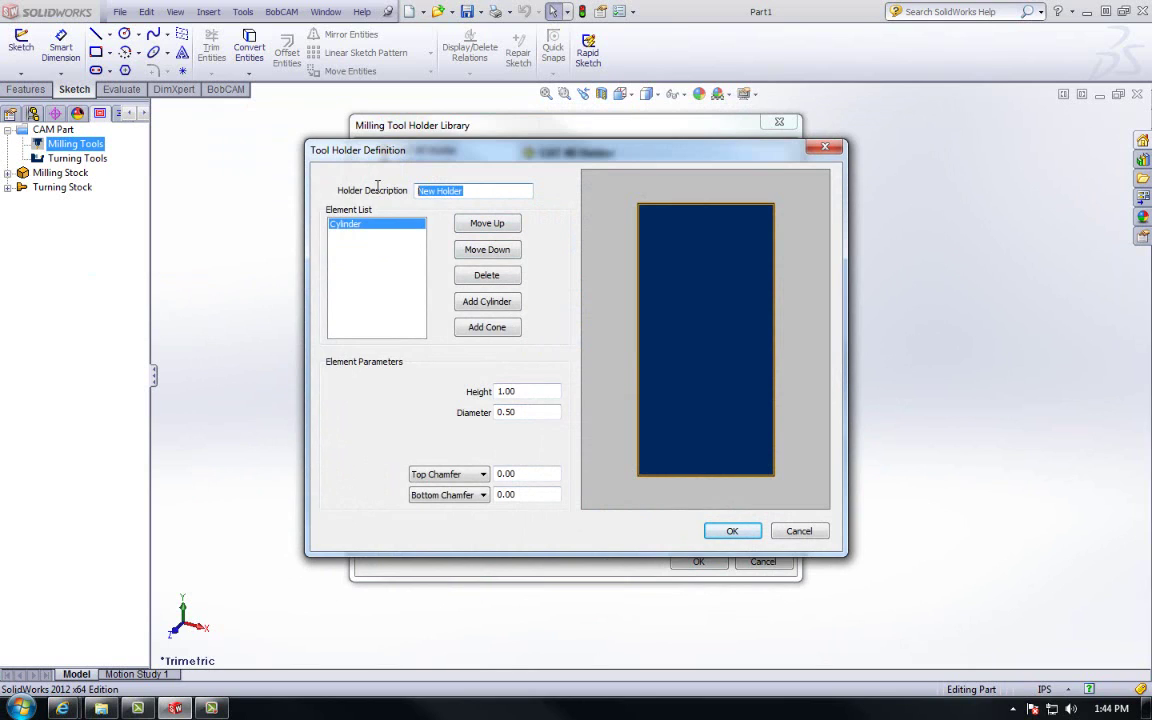
type("Stana")
key("BackSpace")
type("dard Holder")
- Set the holder's first cylinder to a height of 0.125 and a diameter of 2 inches
left_click_drag(545, 391, 479, 391)
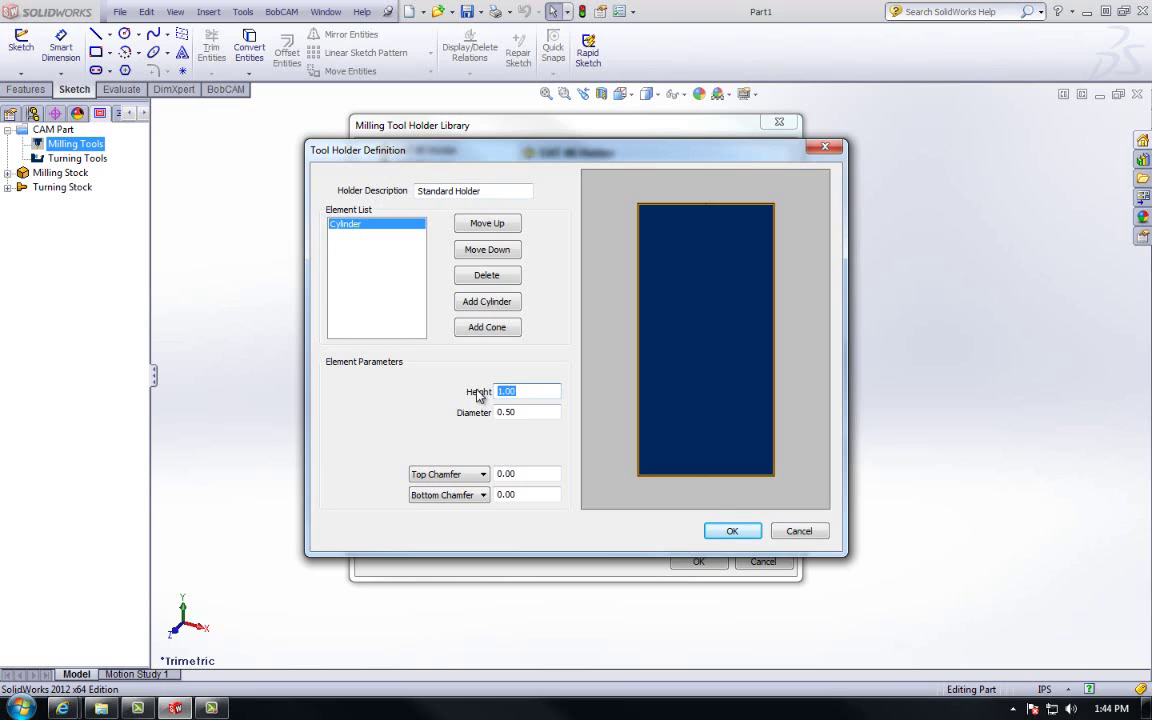
type(".125")
key("Tab")
type("2")
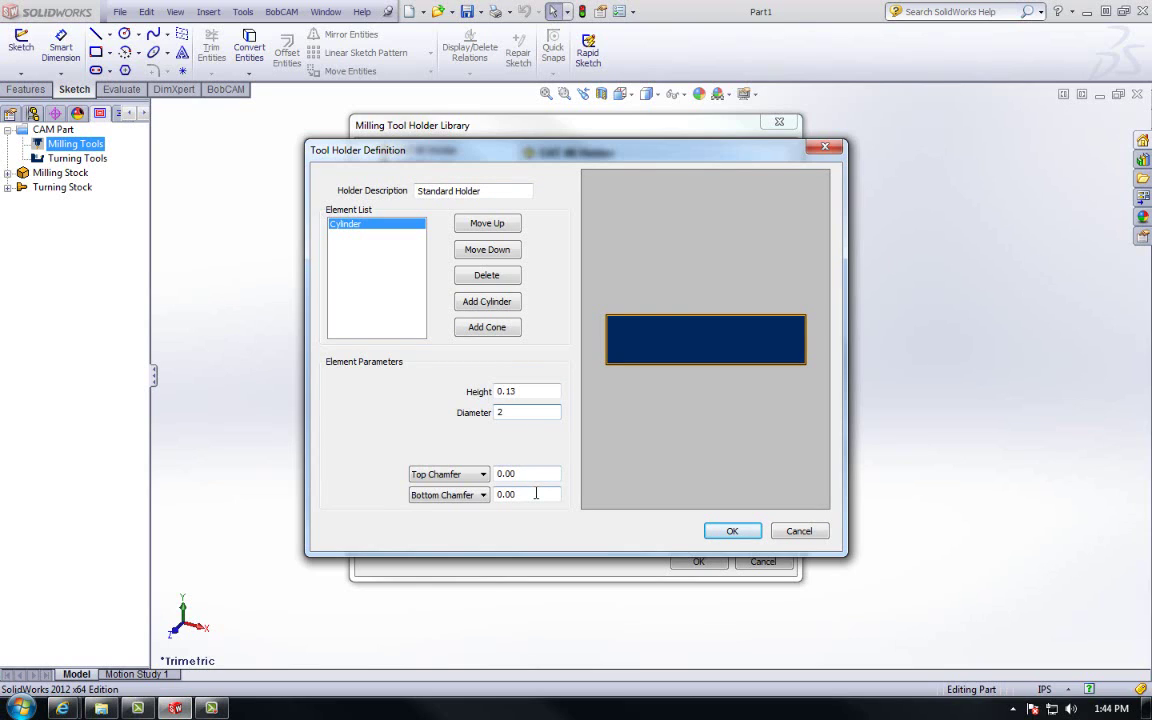
- Add a second cylinder to the holder with a height of 0.75 and a diameter of 3 inches
left_click(487, 301)
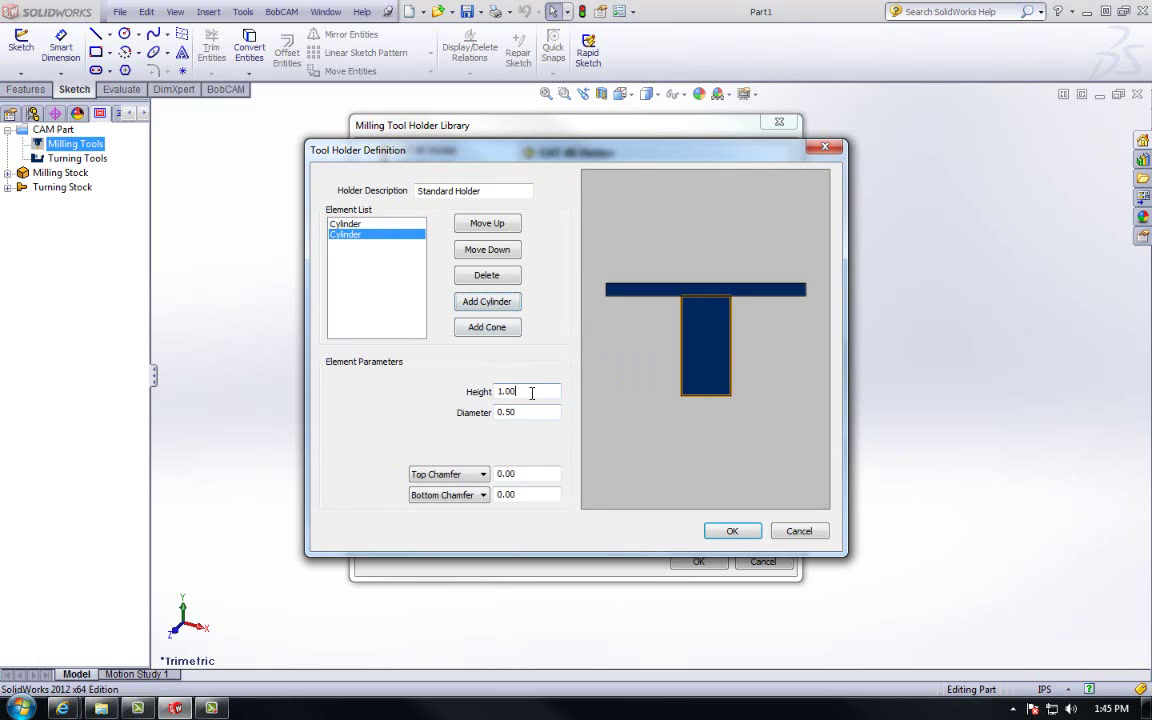
left_click_drag(530, 391, 481, 399)
type(".75")
key("Tab")
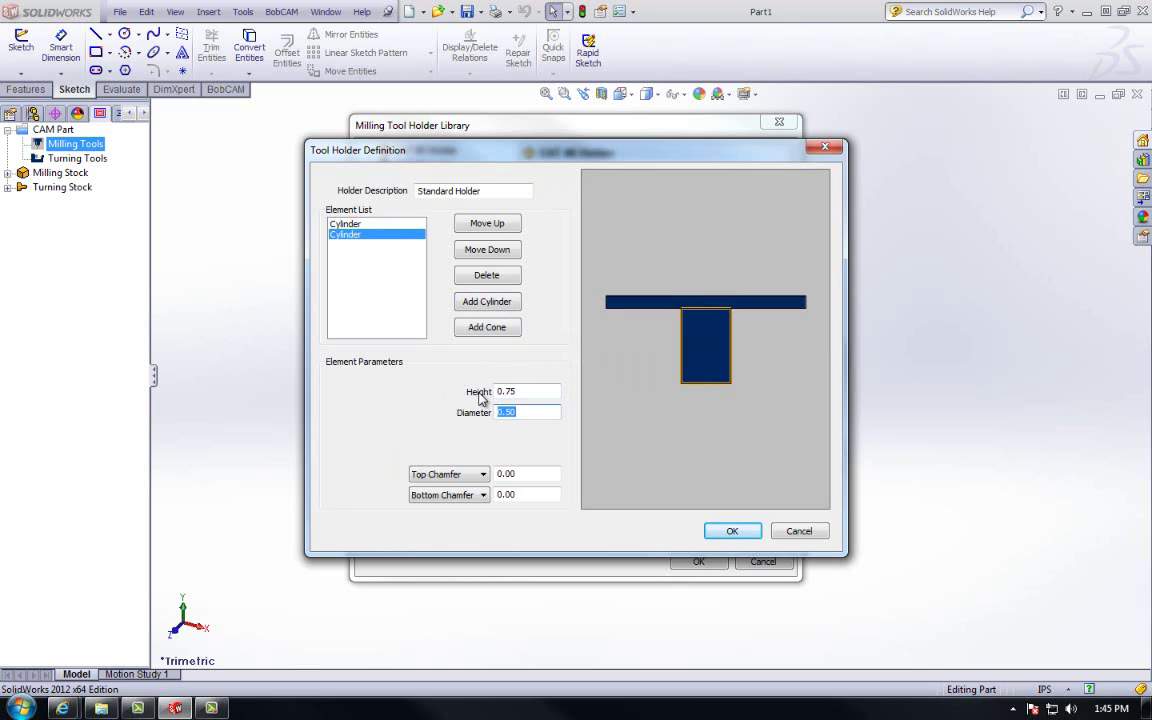
type("3")
key("Tab")
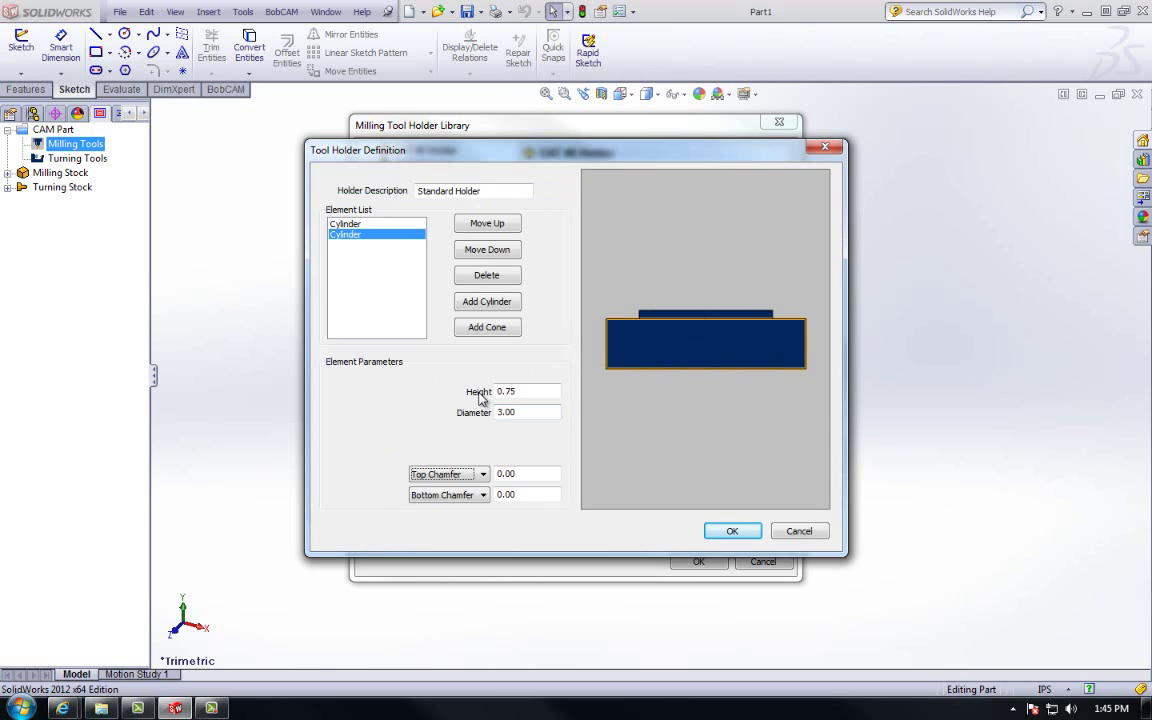
- Try reordering the second cylinder within the holder's elements, and add and delete a trial cone
left_click(468, 227)
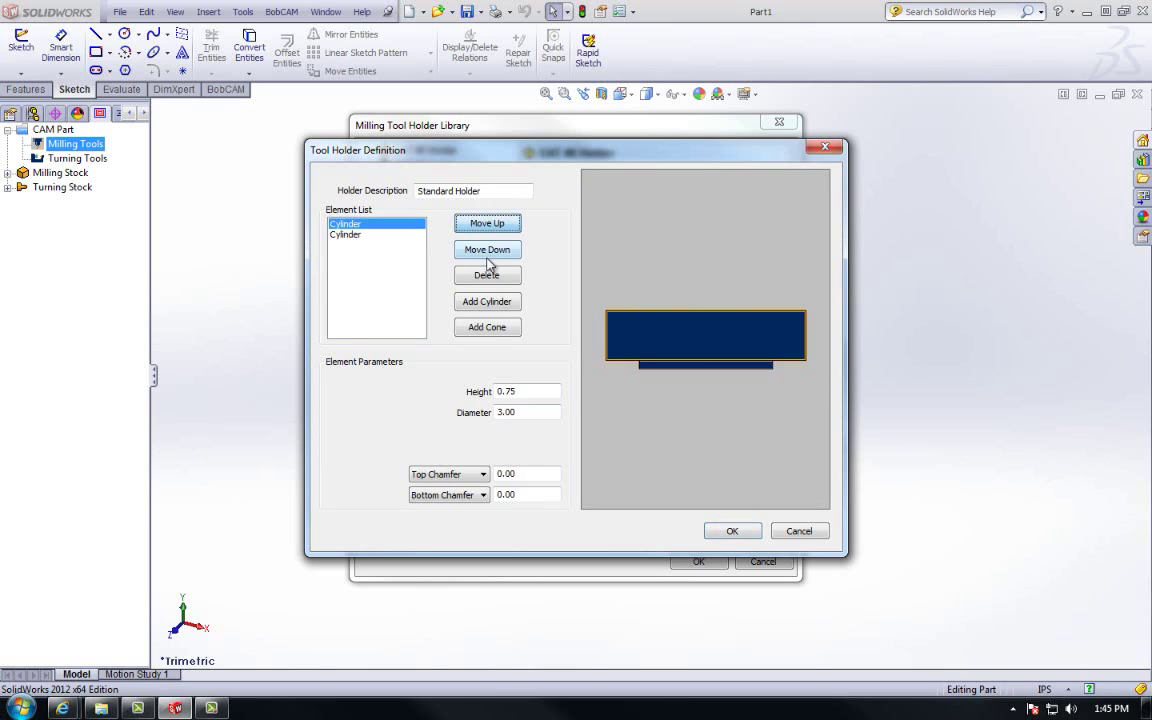
left_click(482, 250)
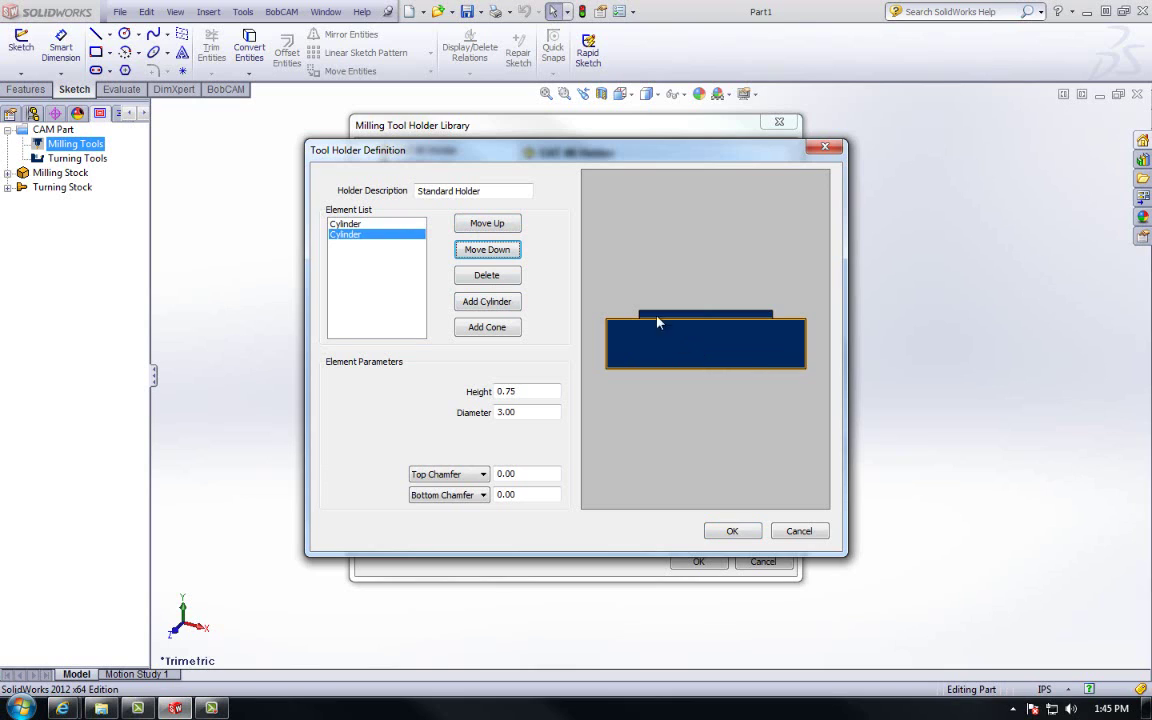
left_click(490, 328)
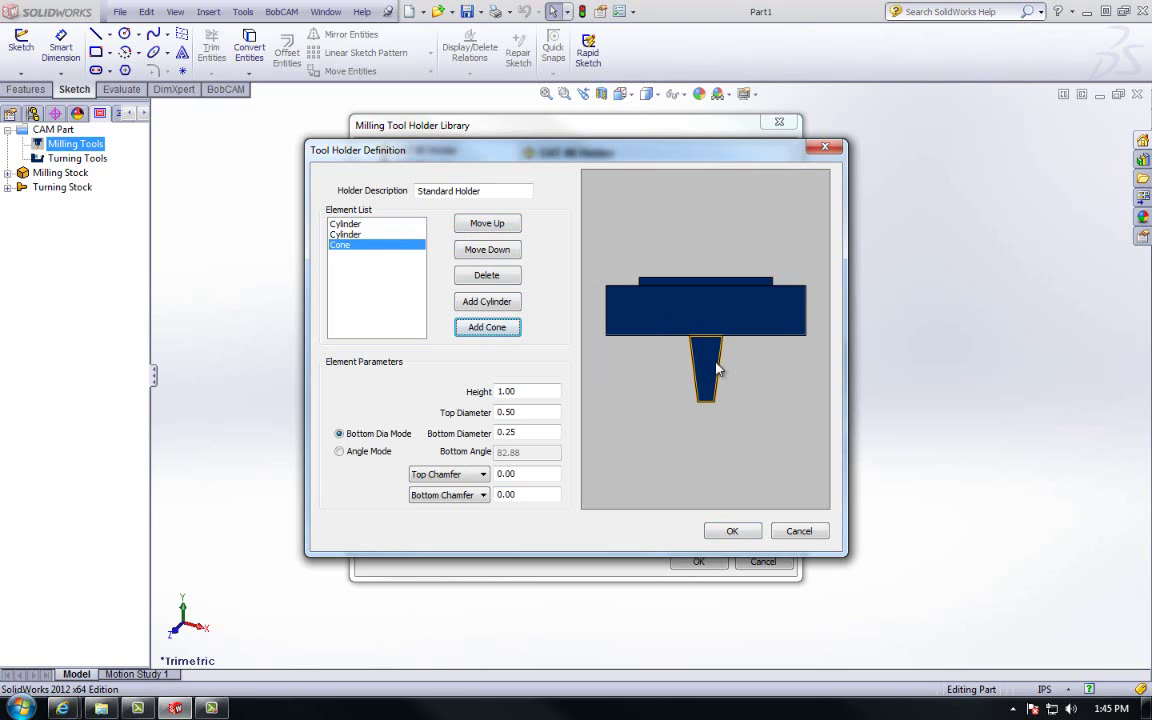
left_click(506, 282)
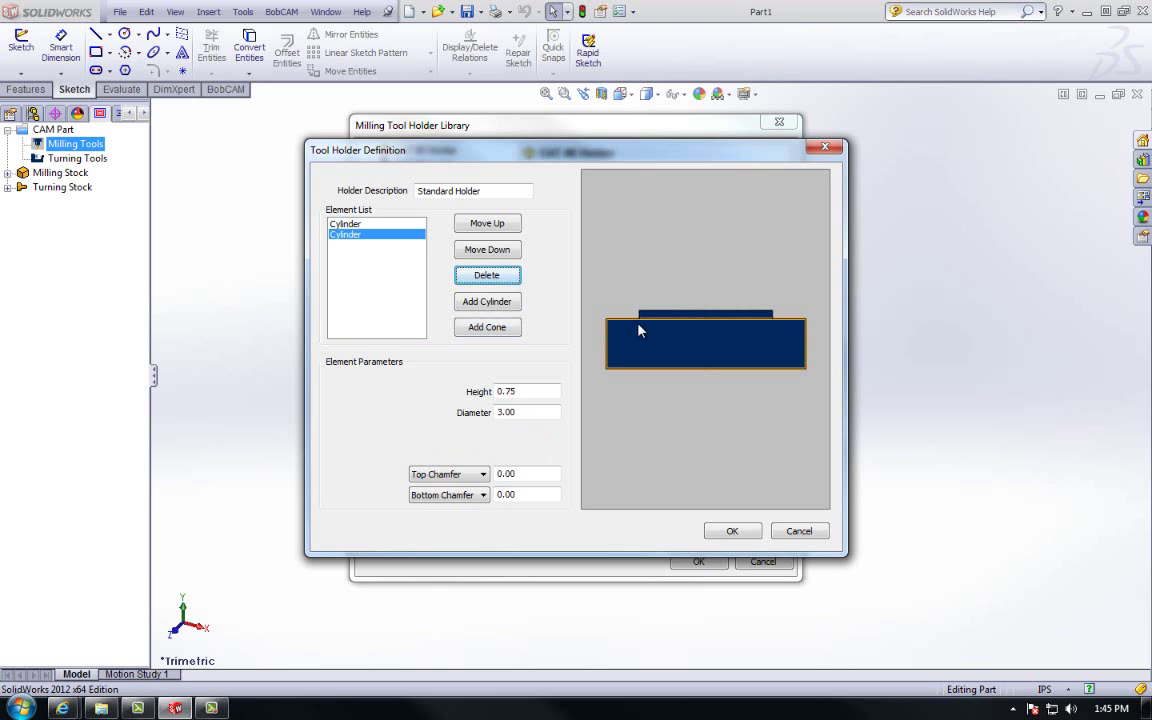
- Accept the Standard Holder definition and review the element definition of the BT 40 Holder
left_click(738, 531)
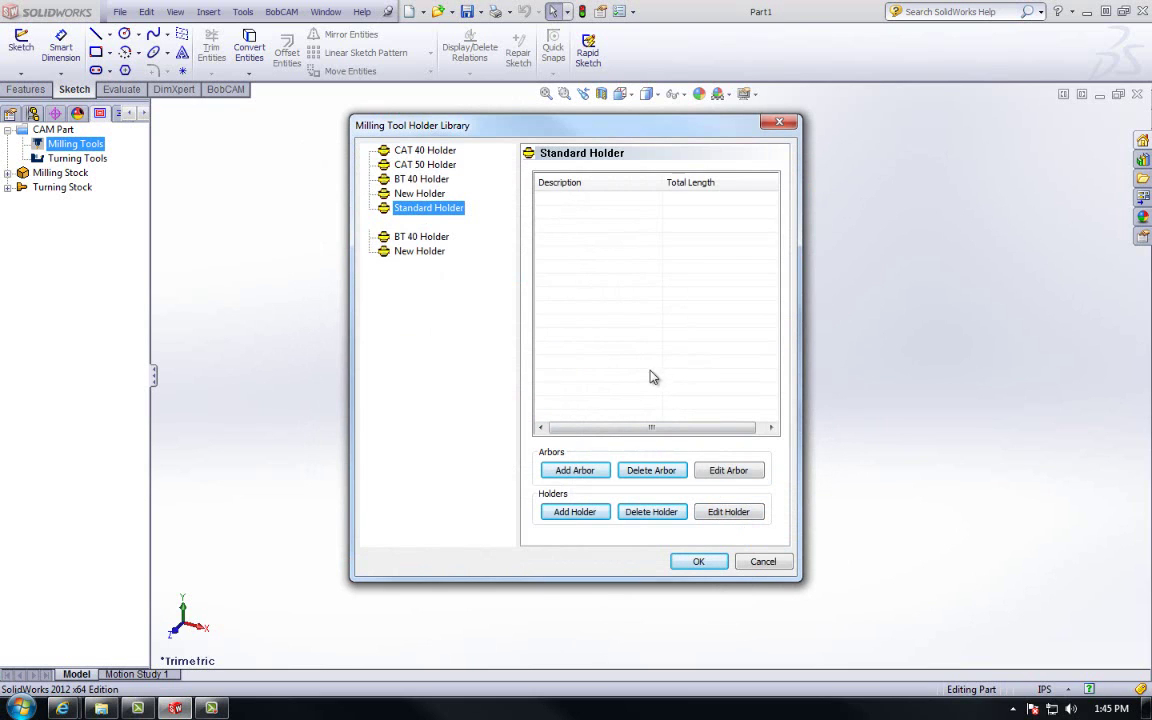
left_click(432, 181)
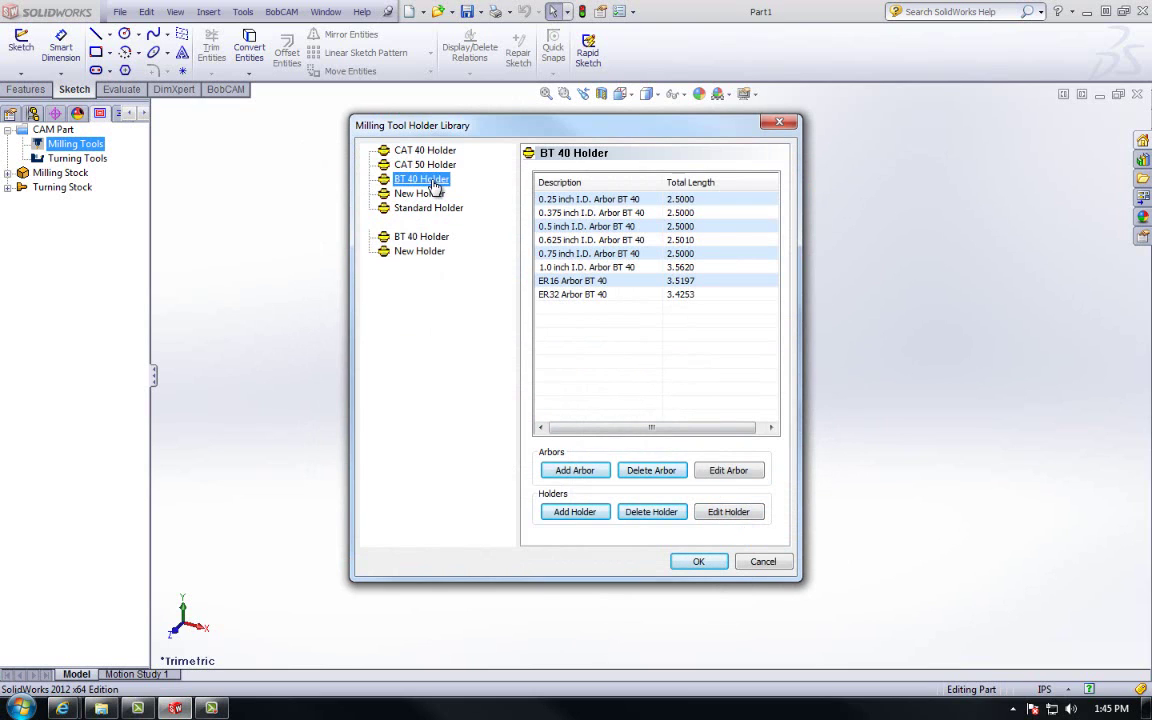
left_click(731, 512)
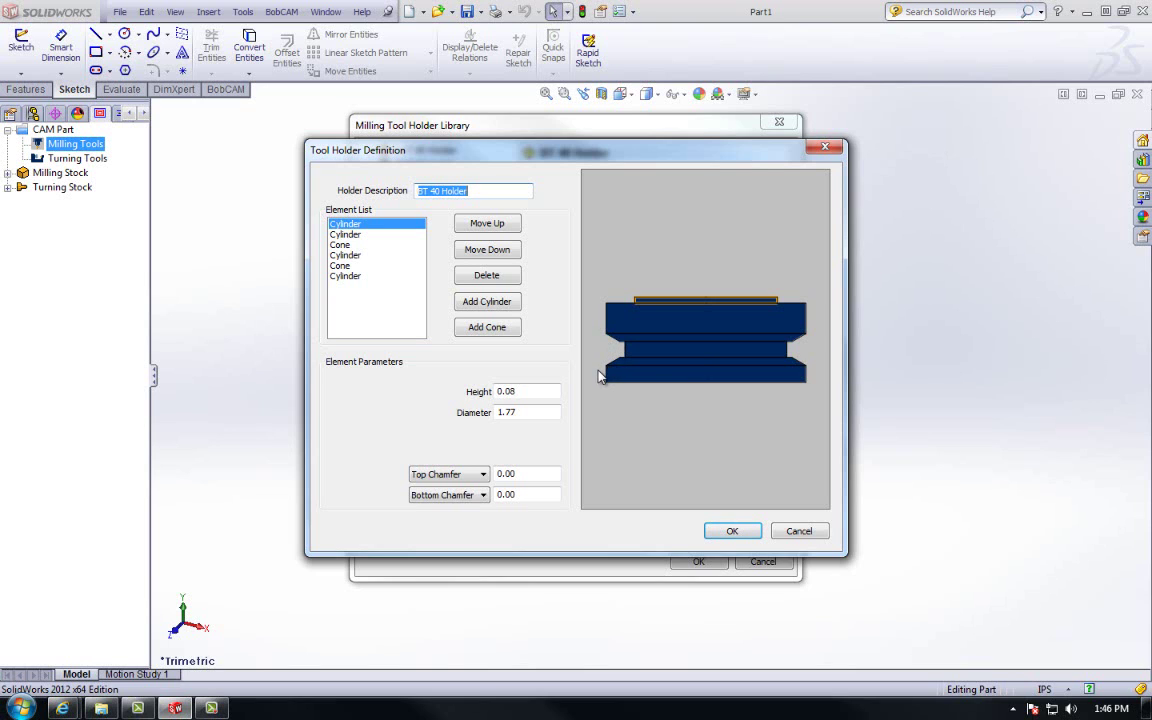
left_click(731, 531)
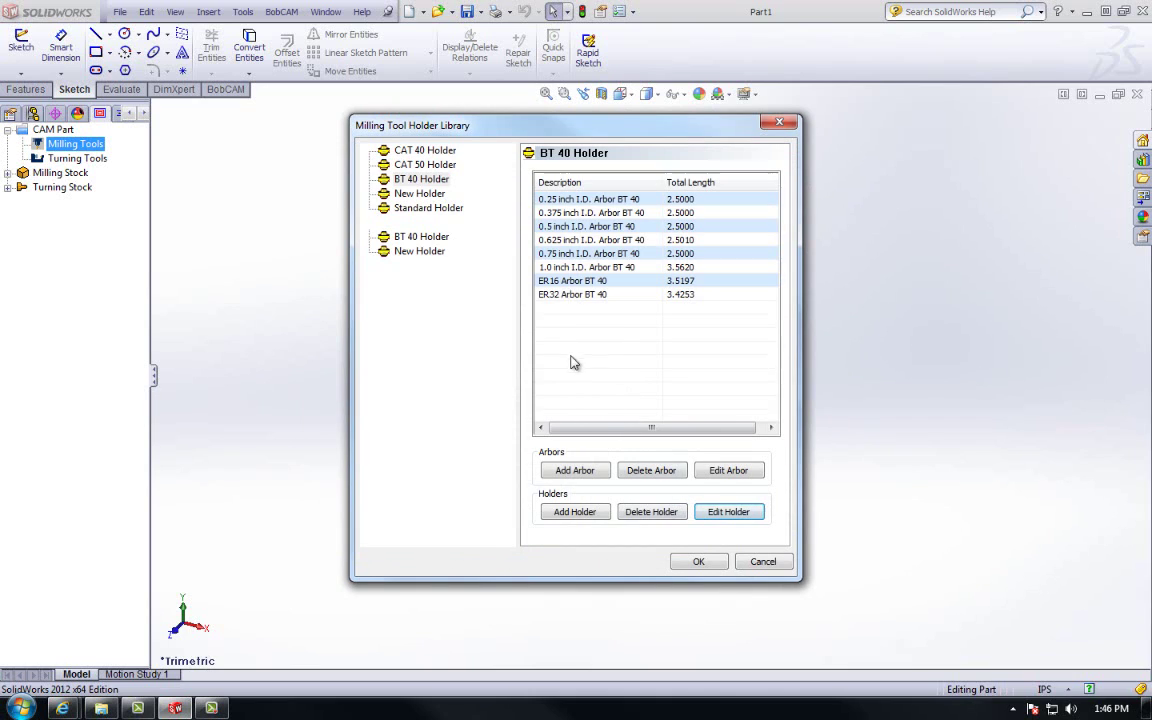
- Add a new arbor named "Standard Arbor" to the Standard Holder
left_click(438, 212)
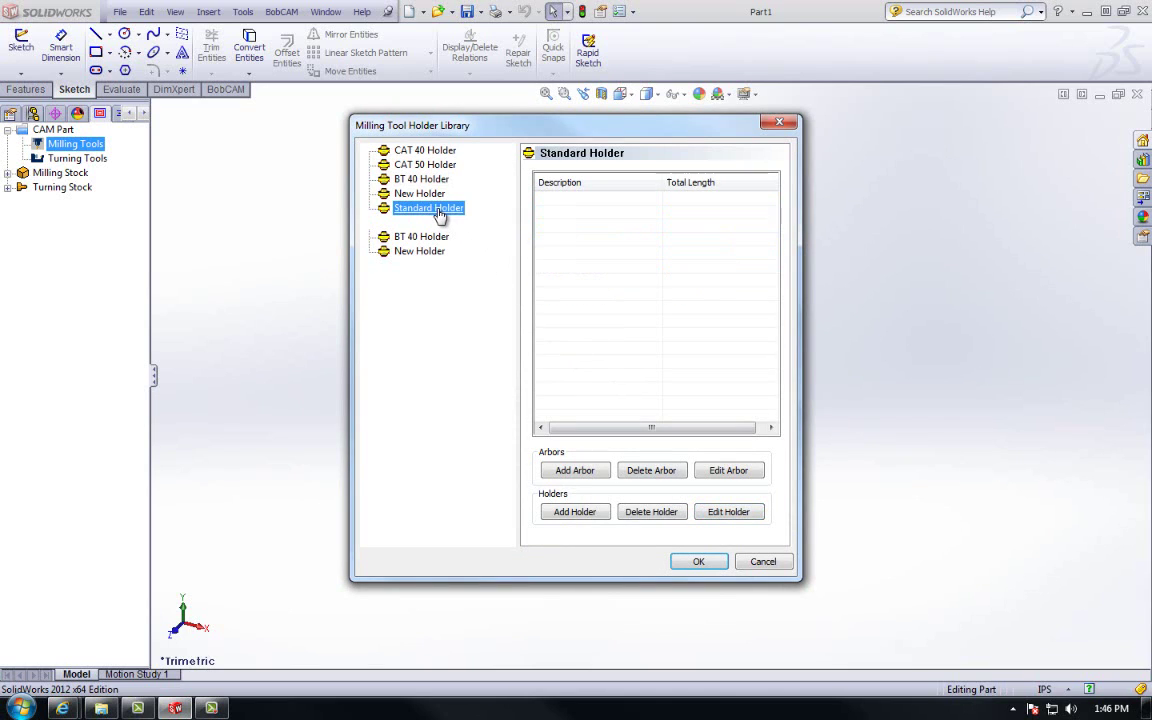
left_click(576, 471)
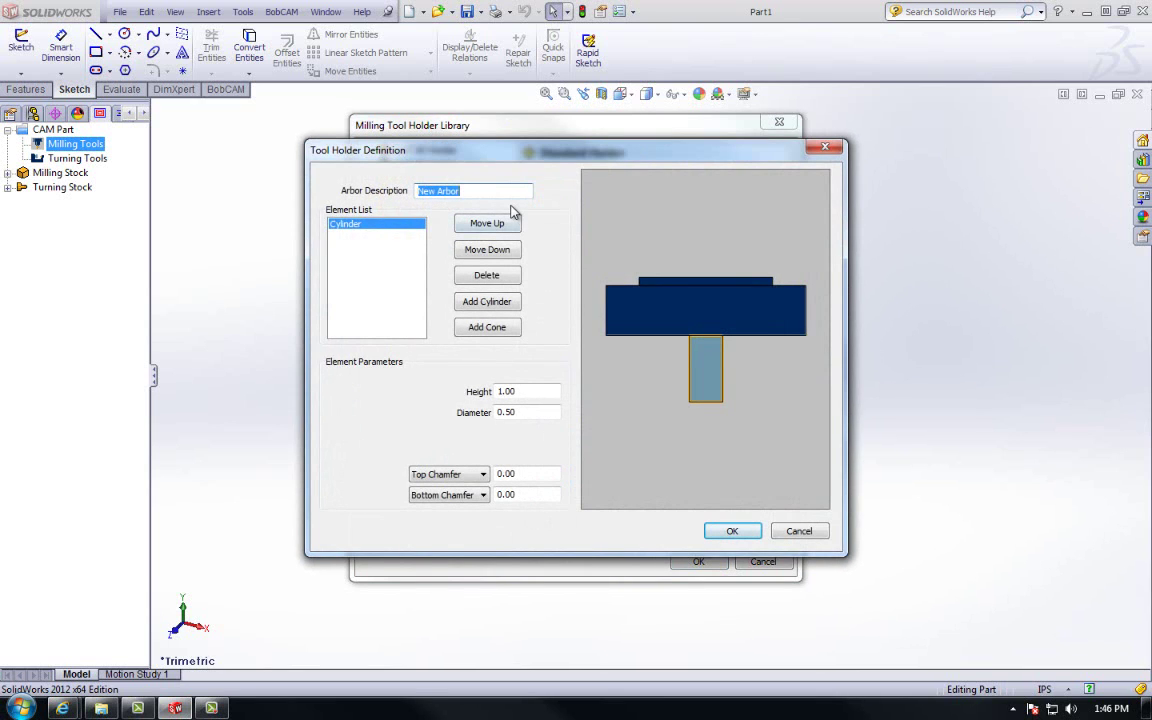
type("Standard Arbo")
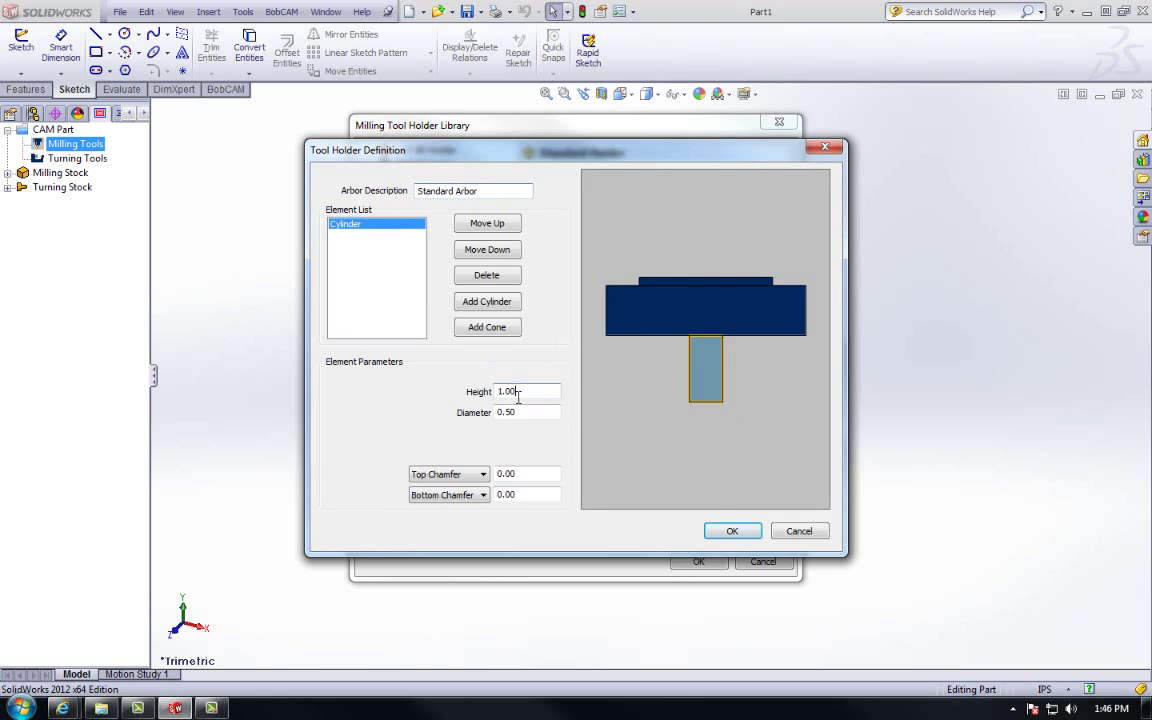
- Set the arbor's first cylinder to a height of 0.5 and a diameter of 2 inches
left_click_drag(518, 391, 406, 402)
type(".5")
key("Tab")
type("2")
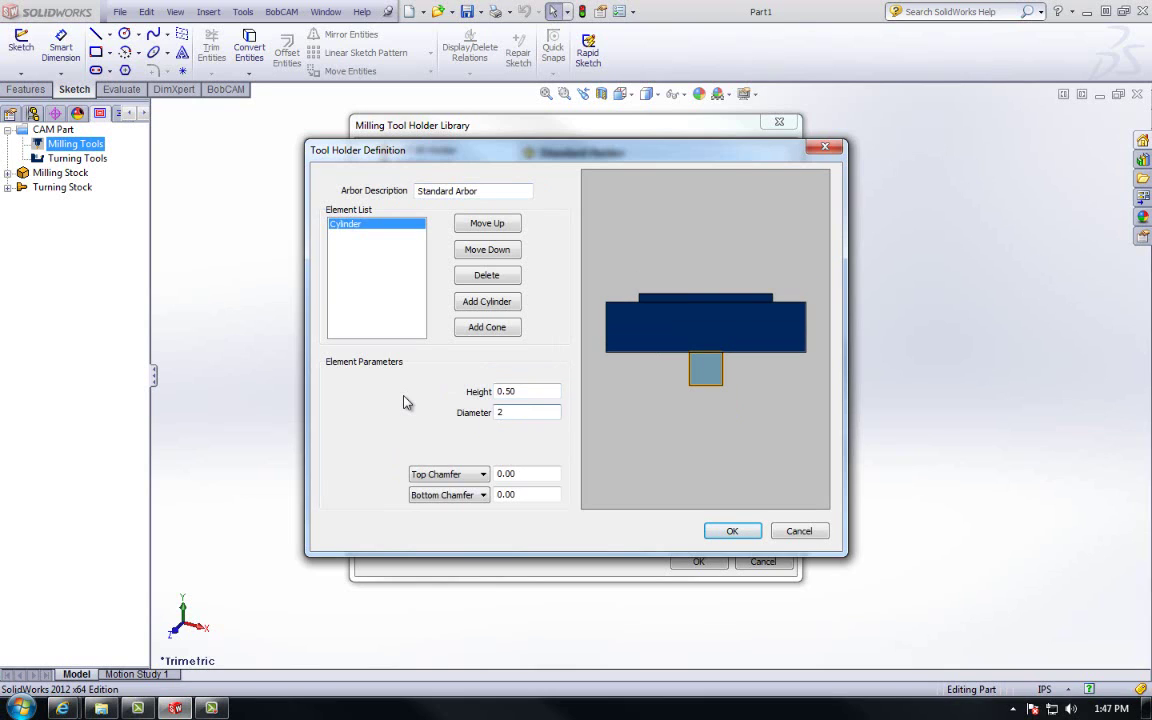
left_click(545, 391)
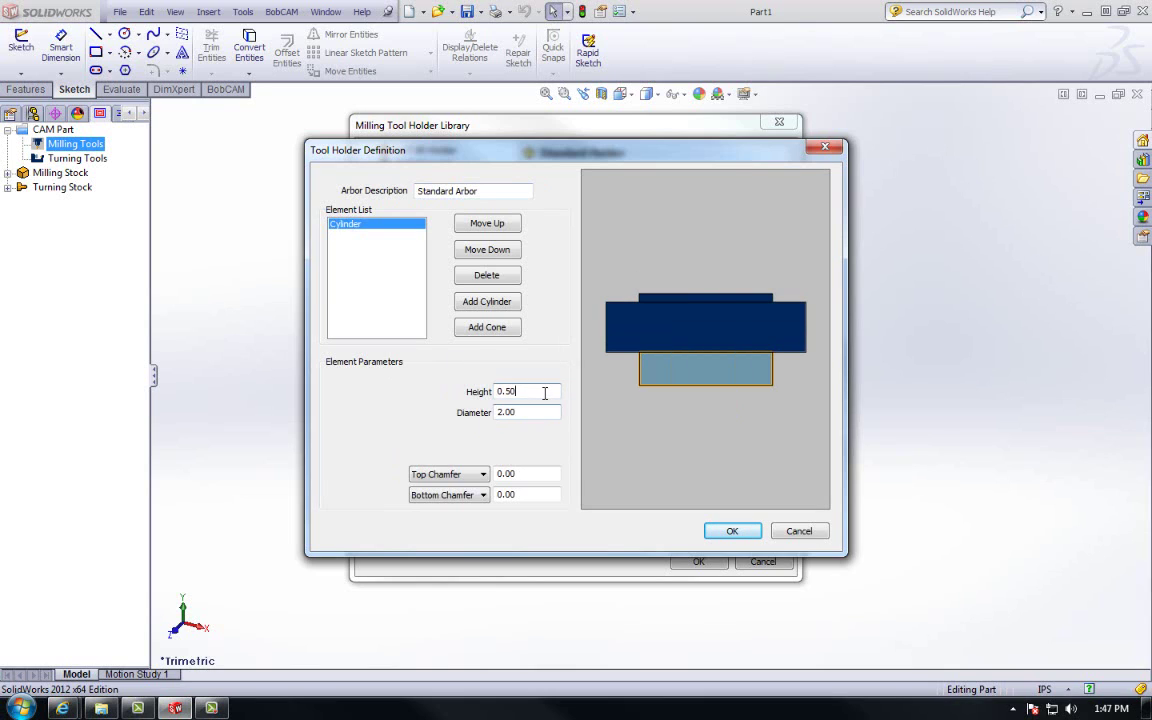
- Add a second arbor cylinder with height 0.75 and diameter 1.75 inches, and save the arbor and holder library
left_click(499, 310)
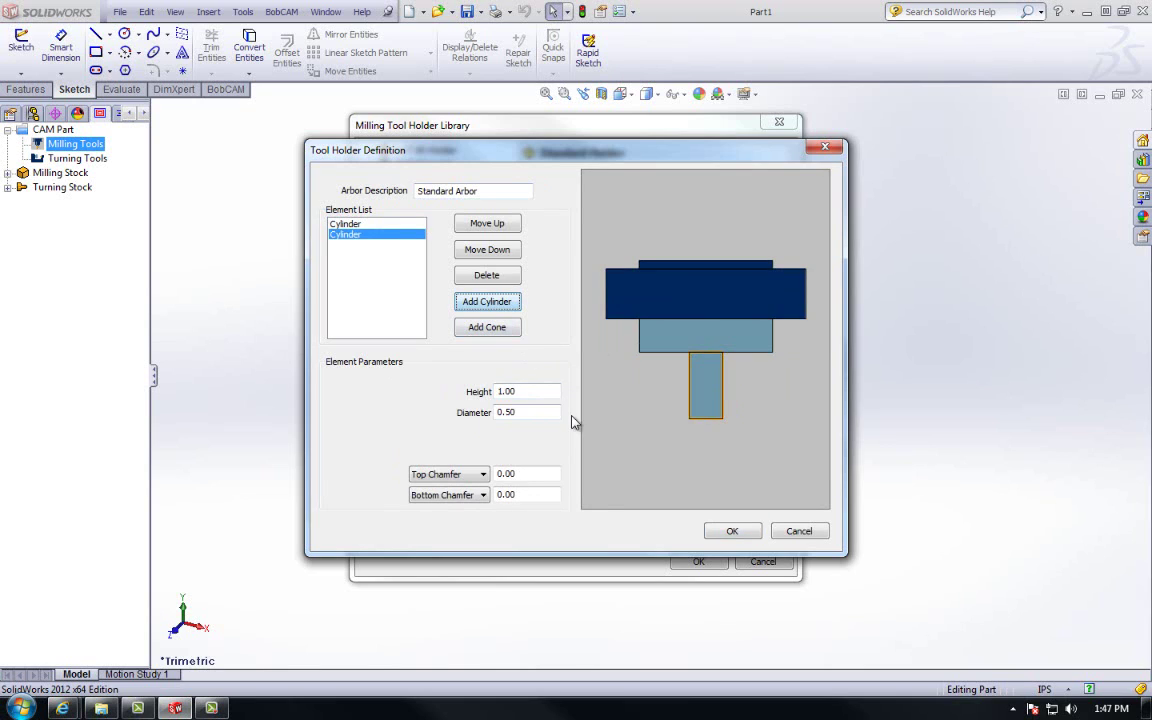
left_click_drag(554, 392, 446, 396)
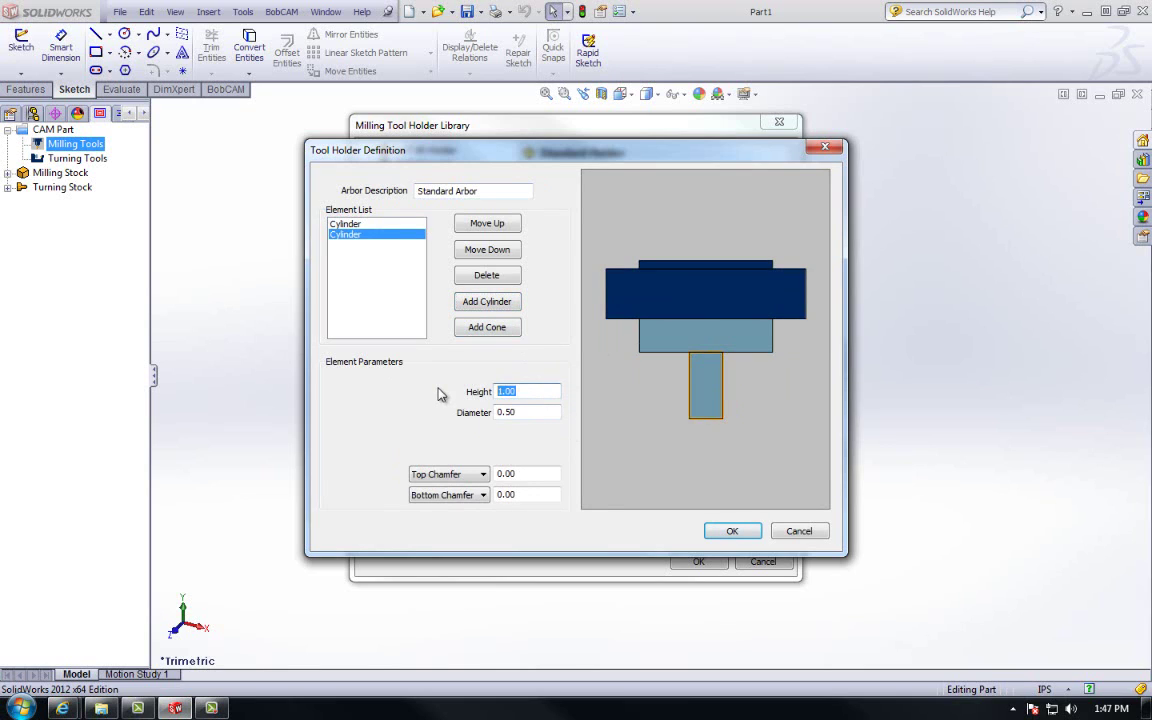
type(".75")
key("Tab")
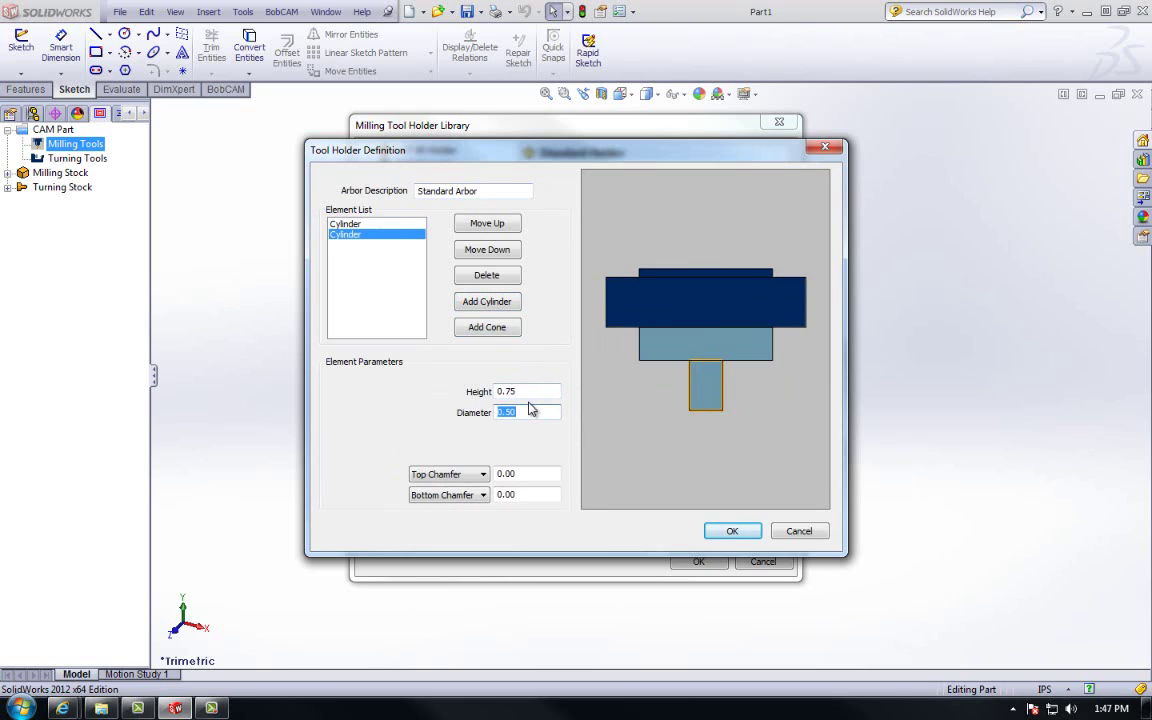
type("1.5")
key("BackSpace")
type("75")
left_click(733, 531)
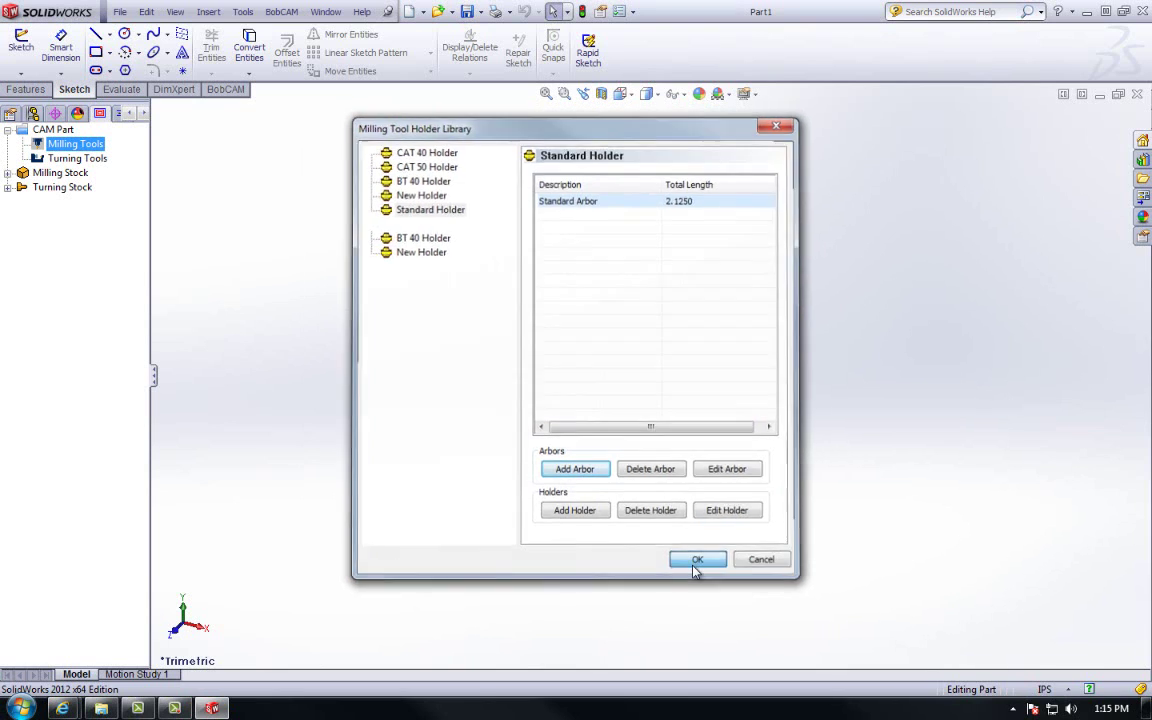
left_click(698, 561)
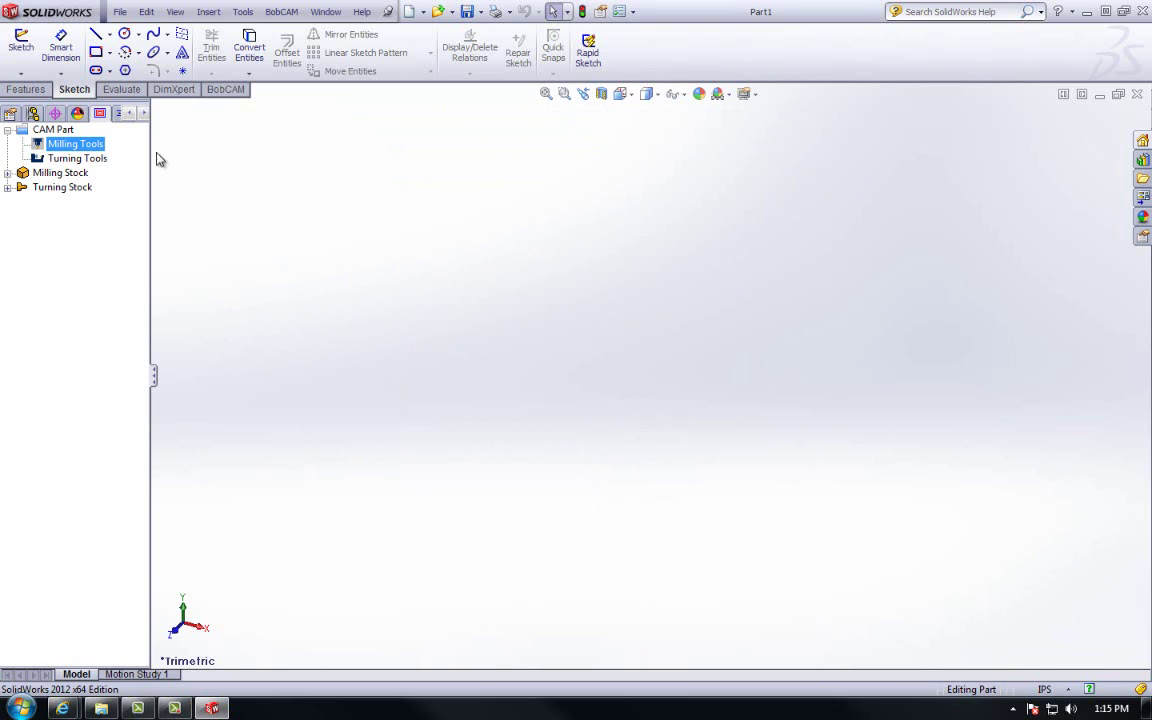
- Add a new rough end mill to the Milling Tool Library with a diameter of 3 and a flute length of 0.5
right_click(90, 150)
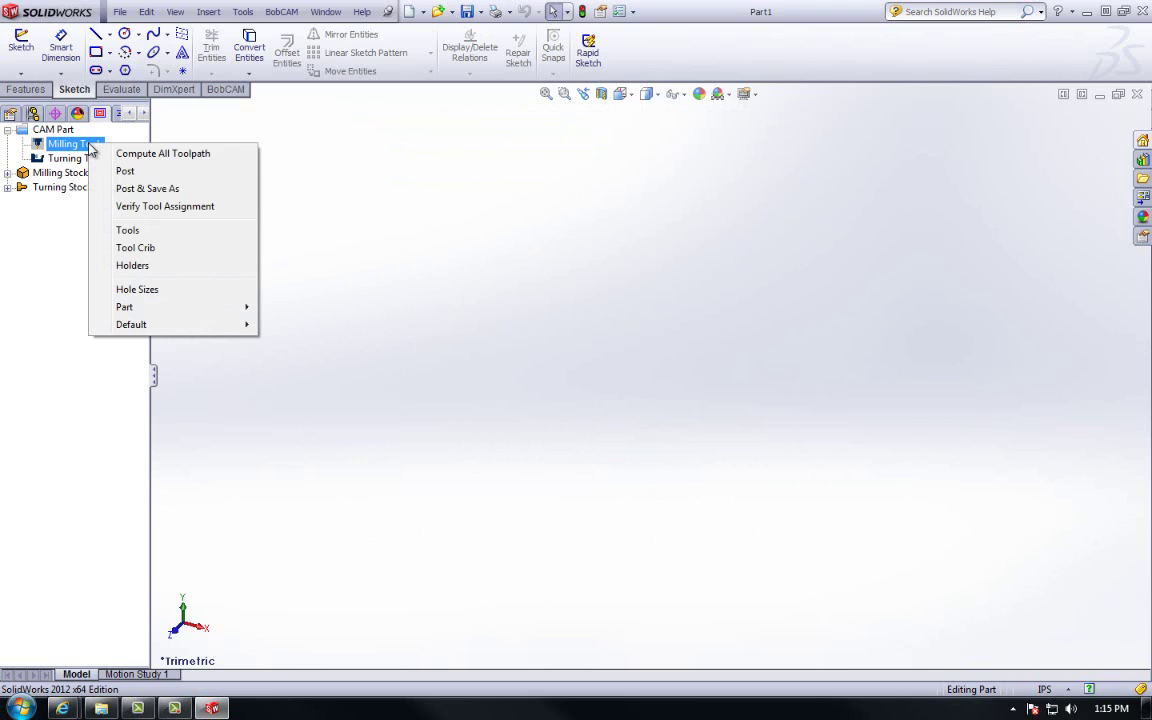
left_click(172, 234)
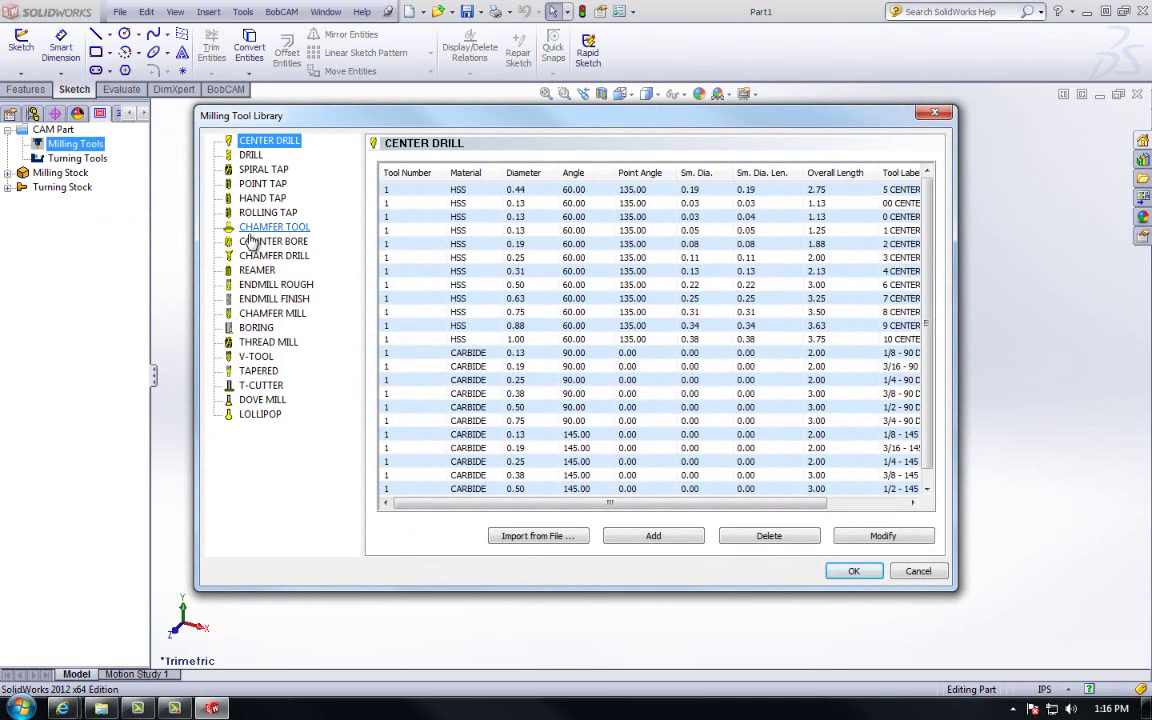
left_click(293, 287)
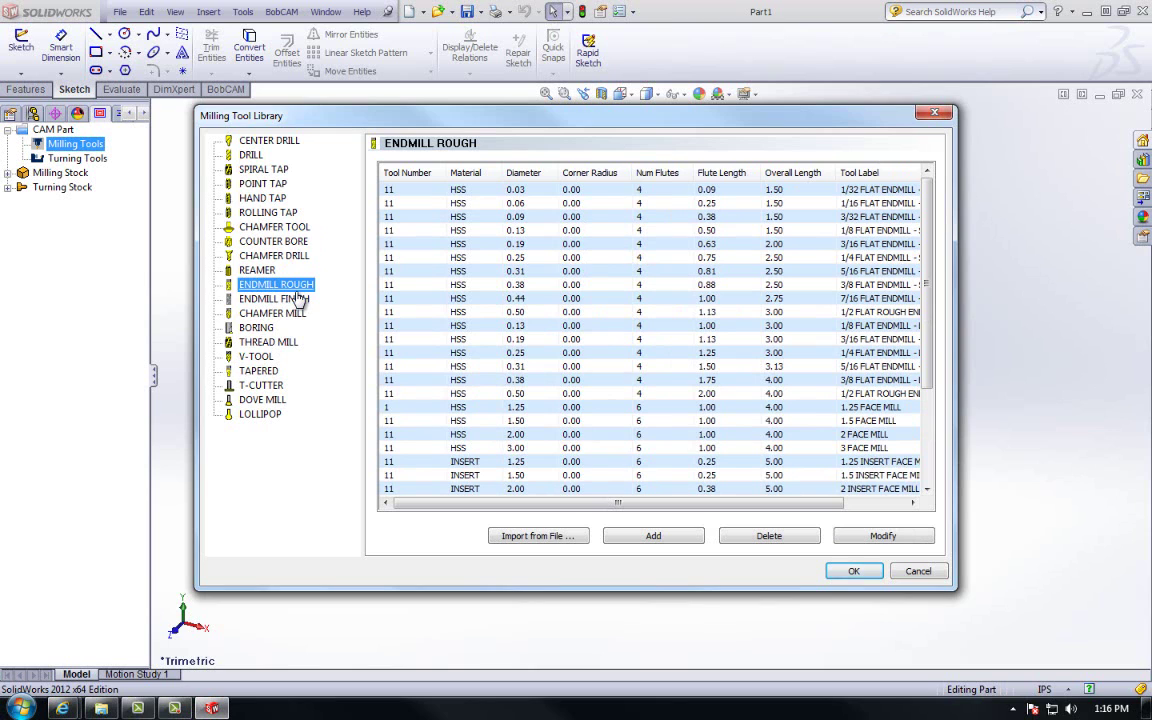
left_click(658, 536)
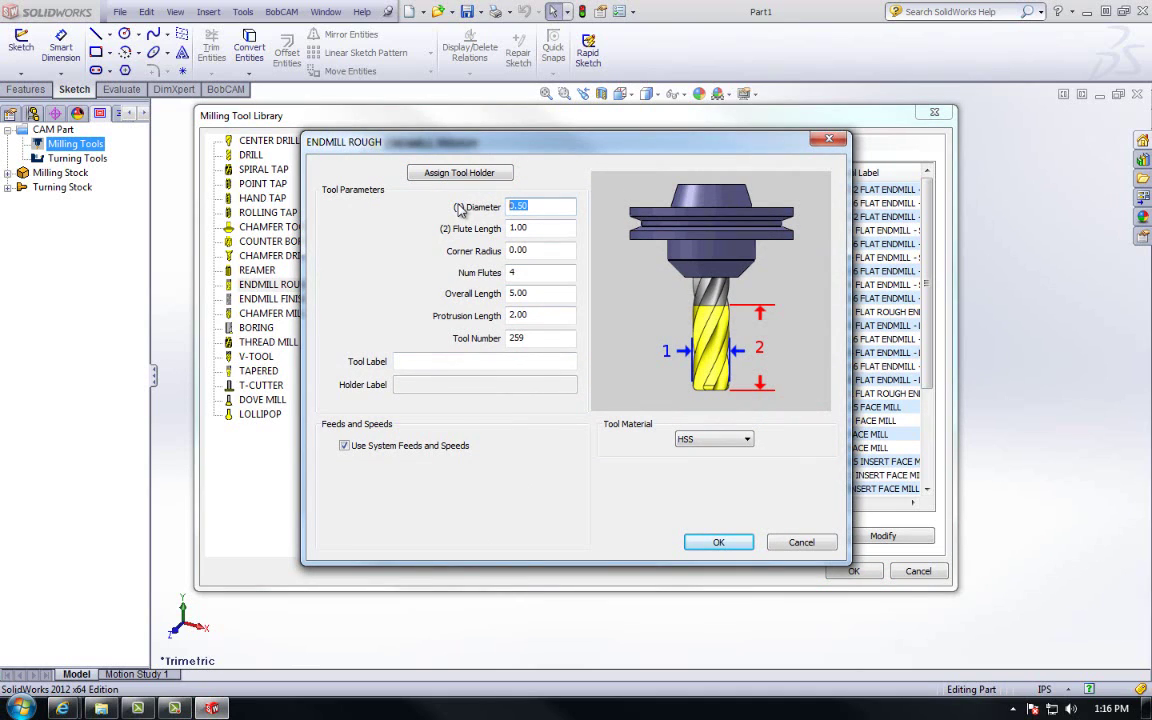
type("3")
key("Tab")
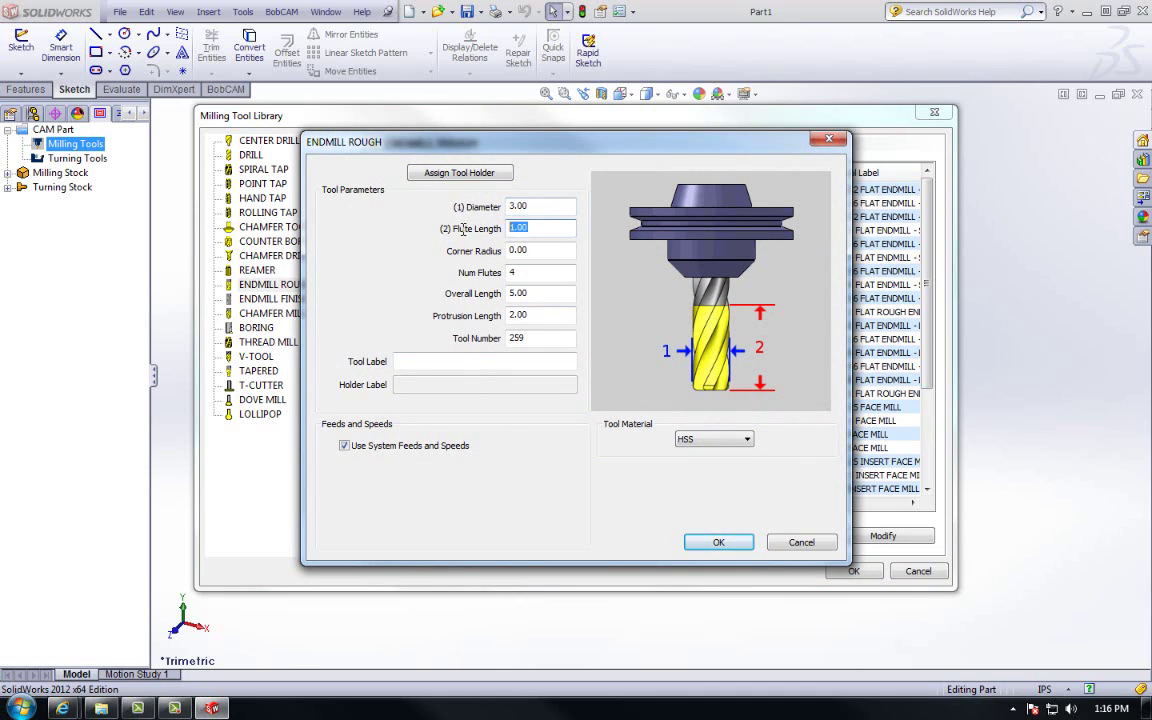
type(".5")
key("Tab")
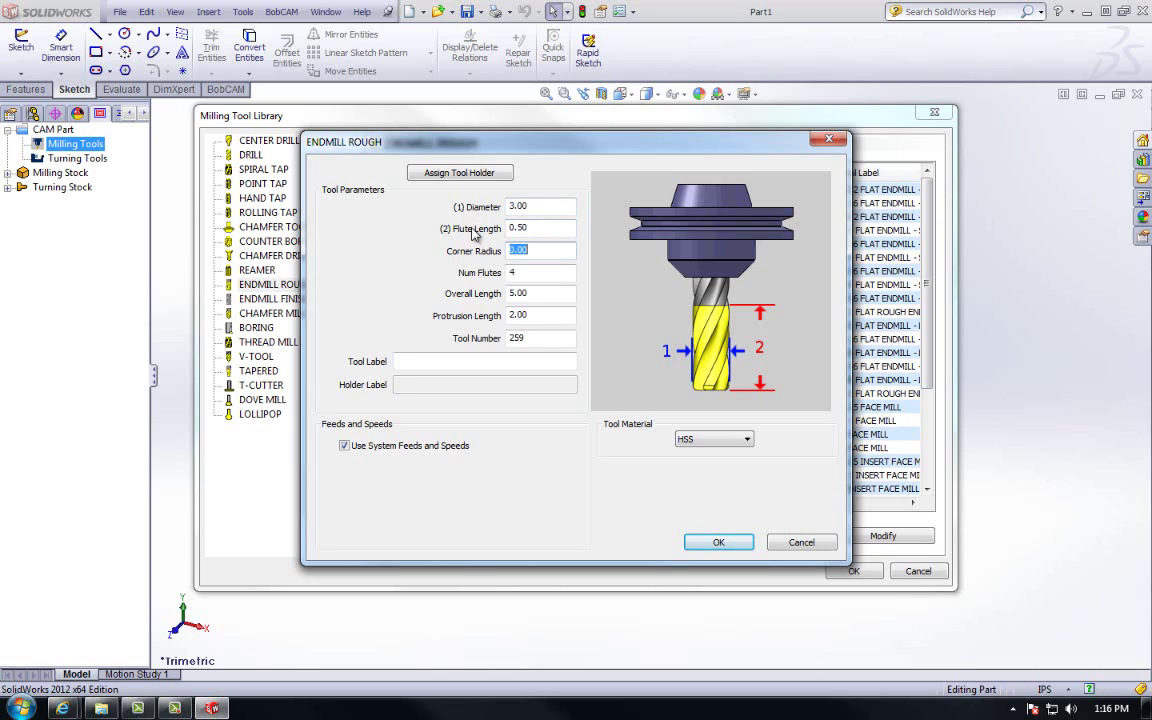
- Set the new end mill's number of flutes to 6 and its protrusion length to 4
key("Tab")
type("6")
key("Tab")
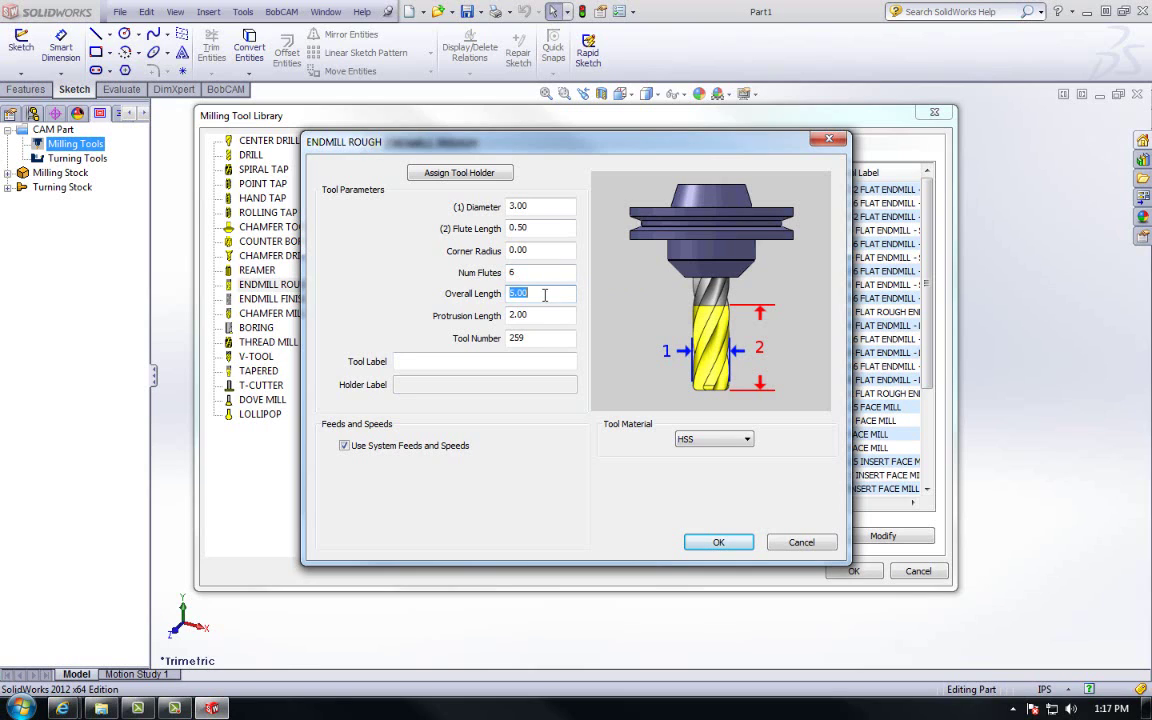
key("Tab")
type("4")
key("Tab")
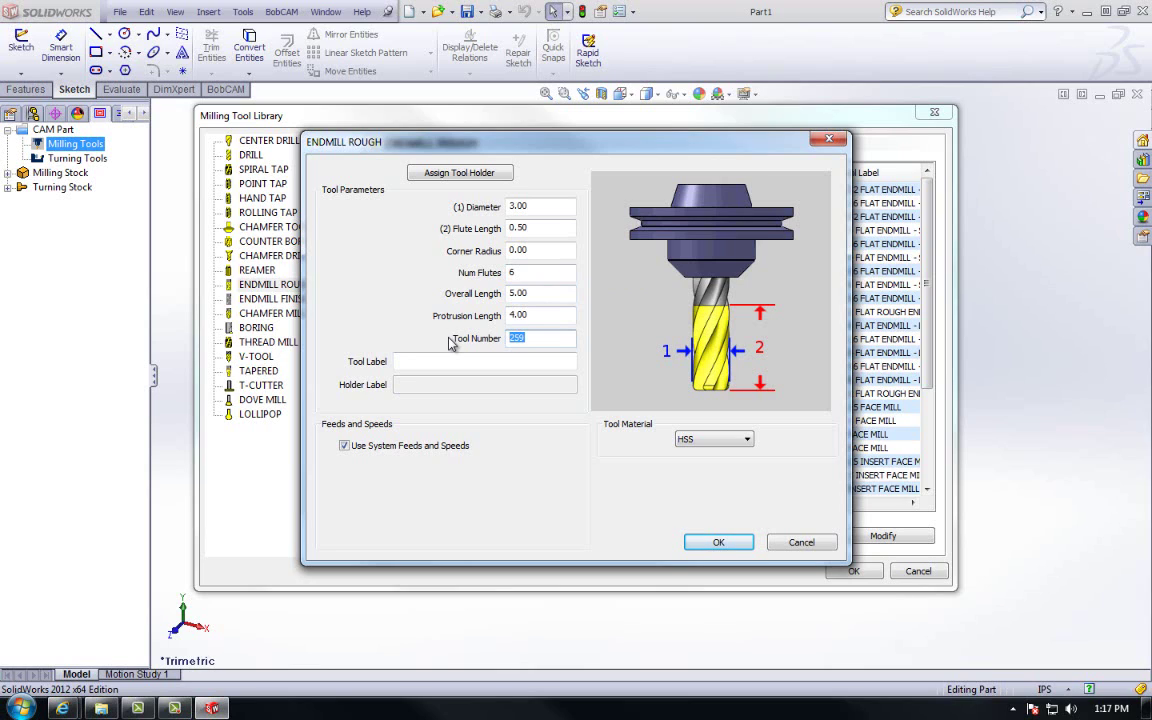
- Assign tool number 5, the label 3" Fly Insert Cutter and the INSERT tool material to the new end mill
type("5")
left_click(488, 358)
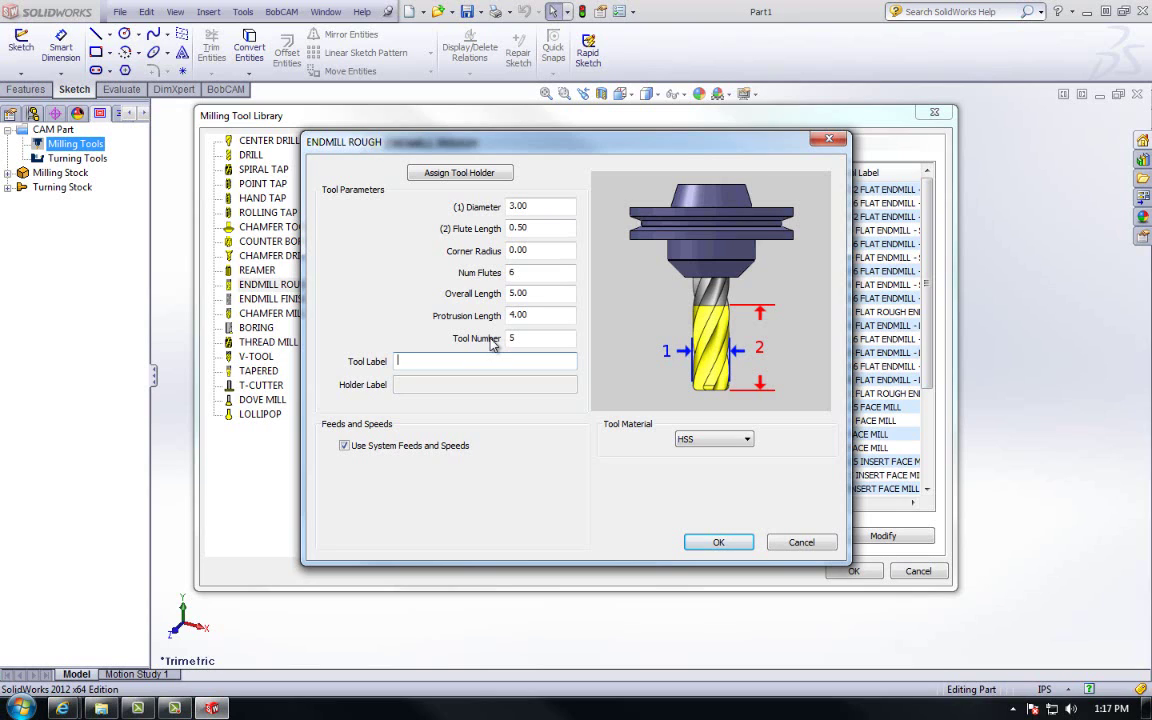
type("3\" Fly Insert Cutter")
left_click(746, 440)
left_click(714, 464)
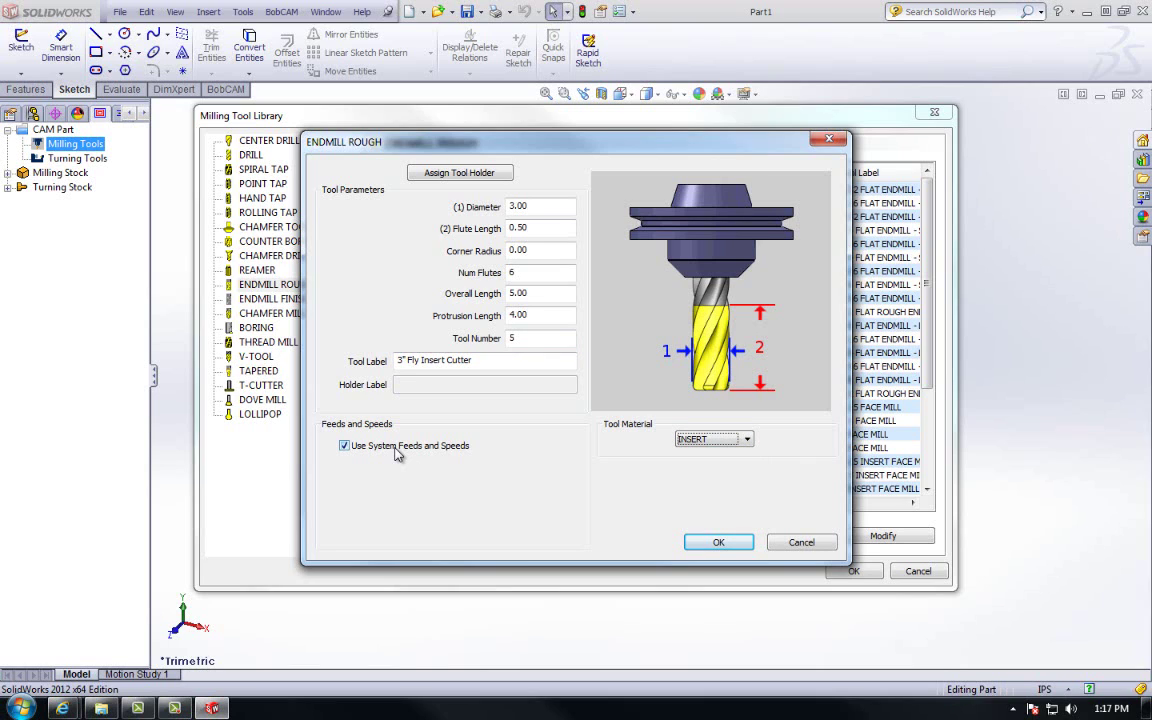
left_click(344, 446)
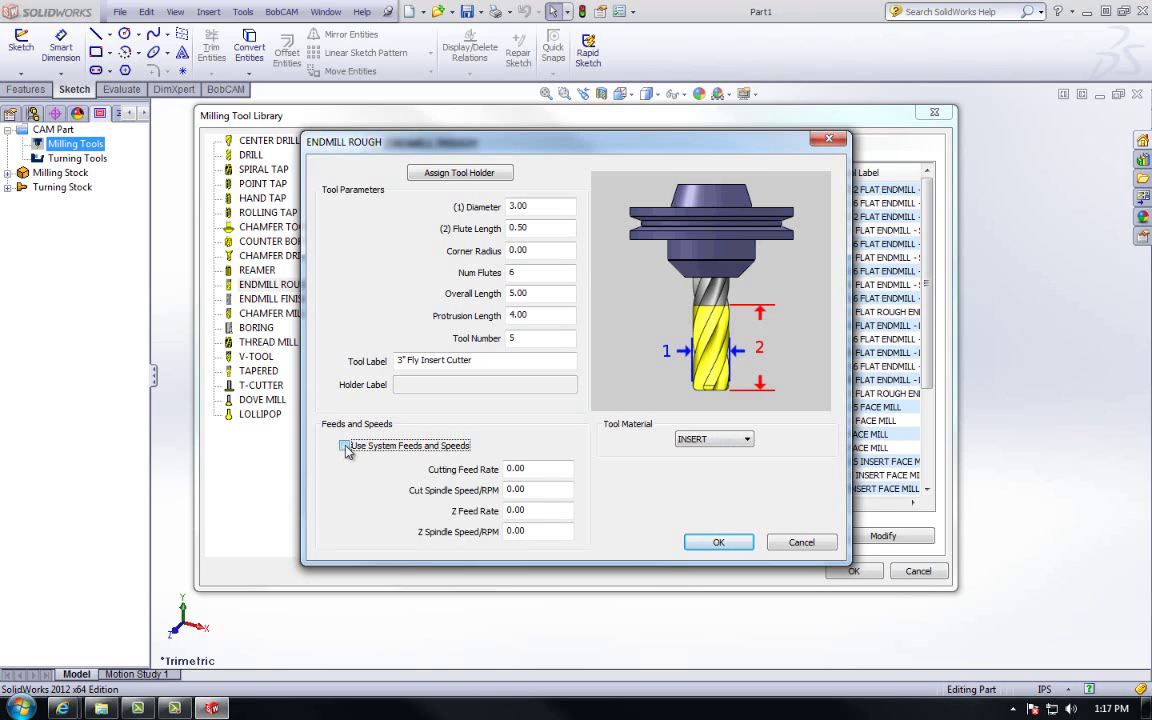
left_click(524, 469)
left_click(529, 489)
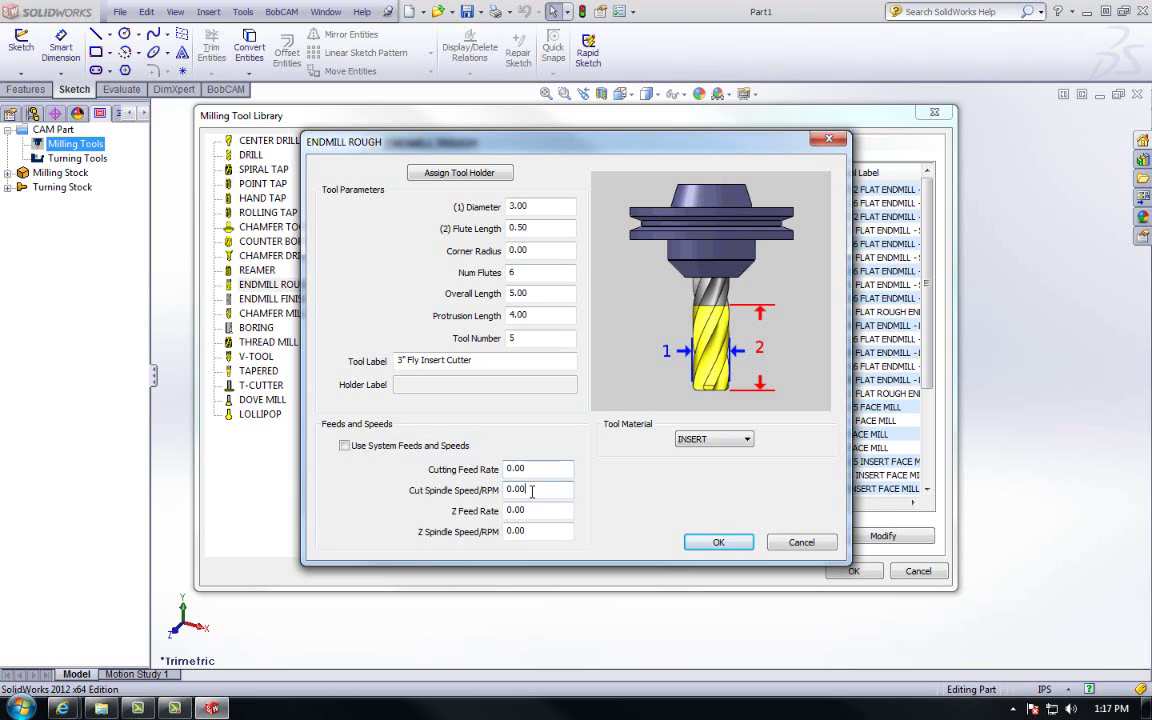
left_click(530, 510)
left_click(530, 530)
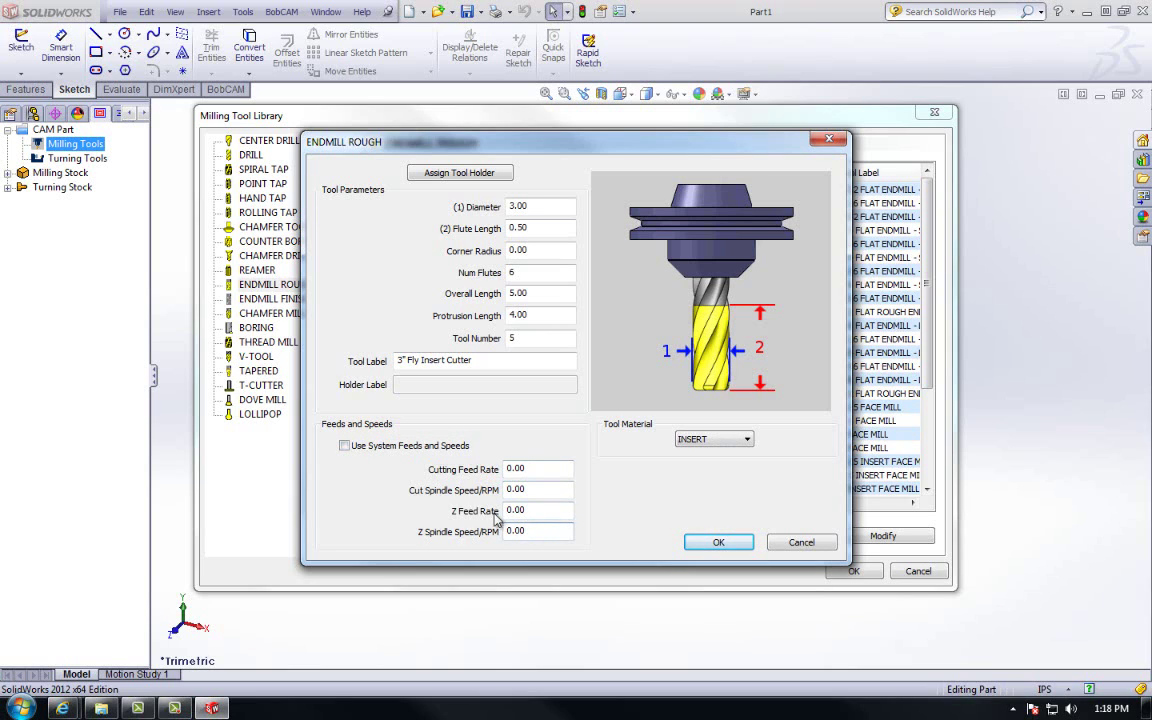
left_click(344, 446)
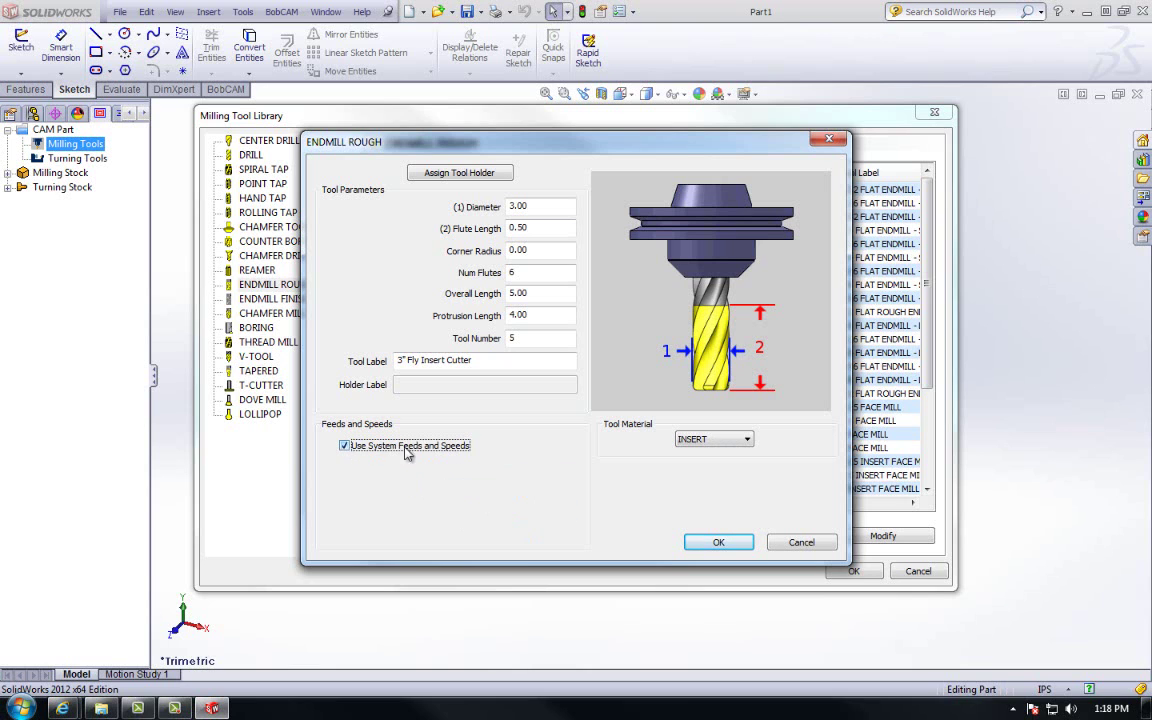
- Assign the Standard Holder's Standard Arbor to the fly cutter and save the tool in the Milling Tool Library
left_click(458, 174)
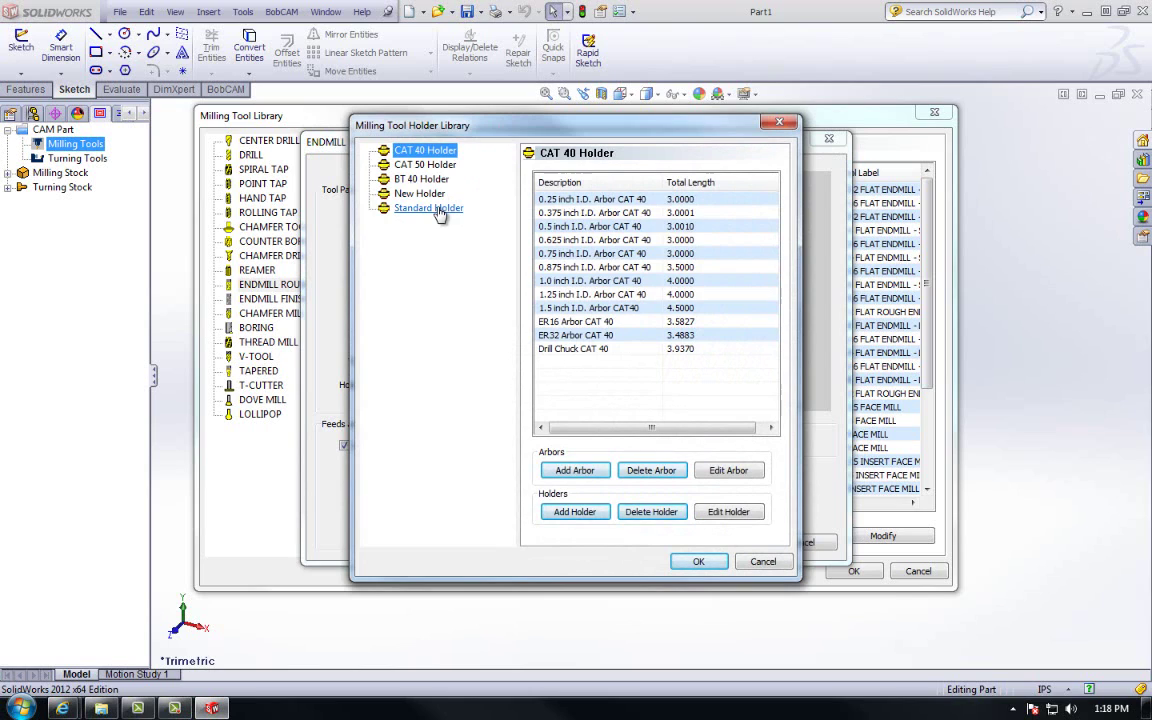
left_click(430, 208)
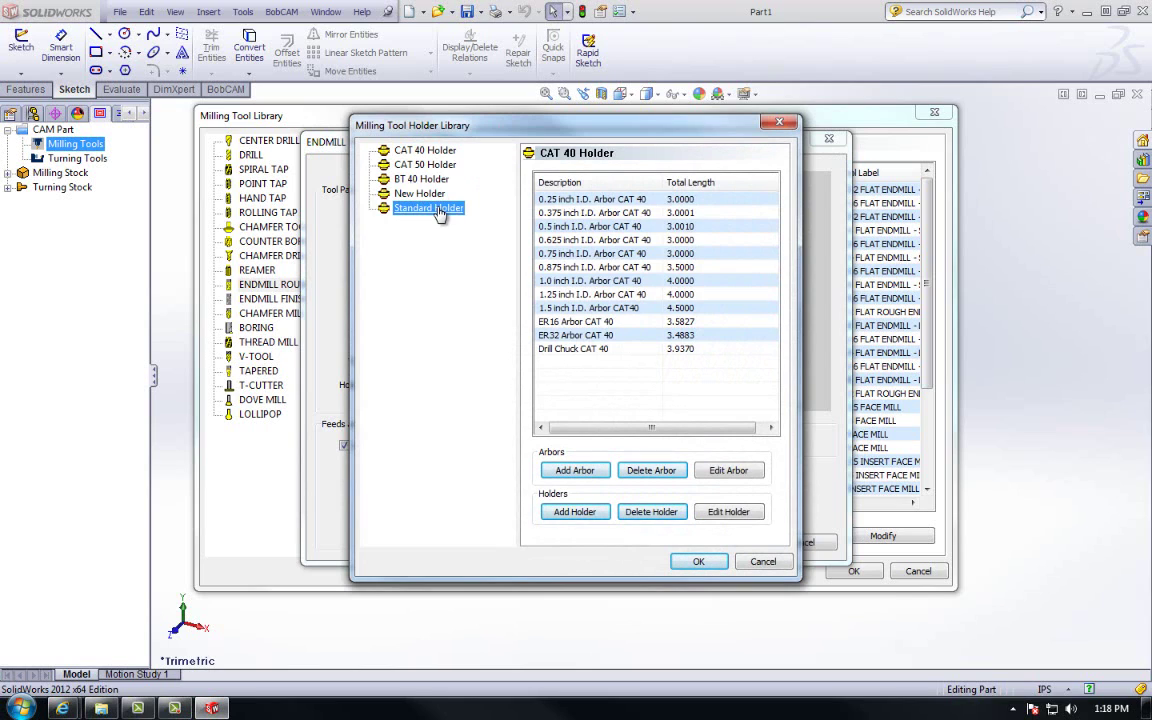
left_click(585, 200)
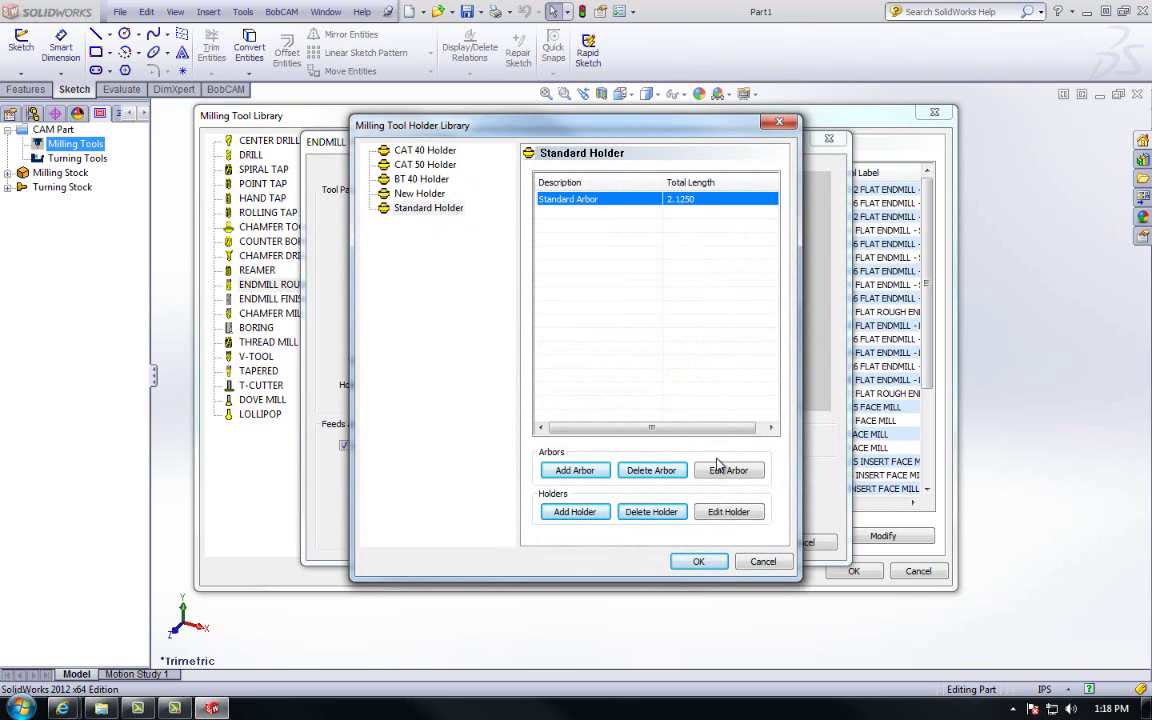
left_click(697, 562)
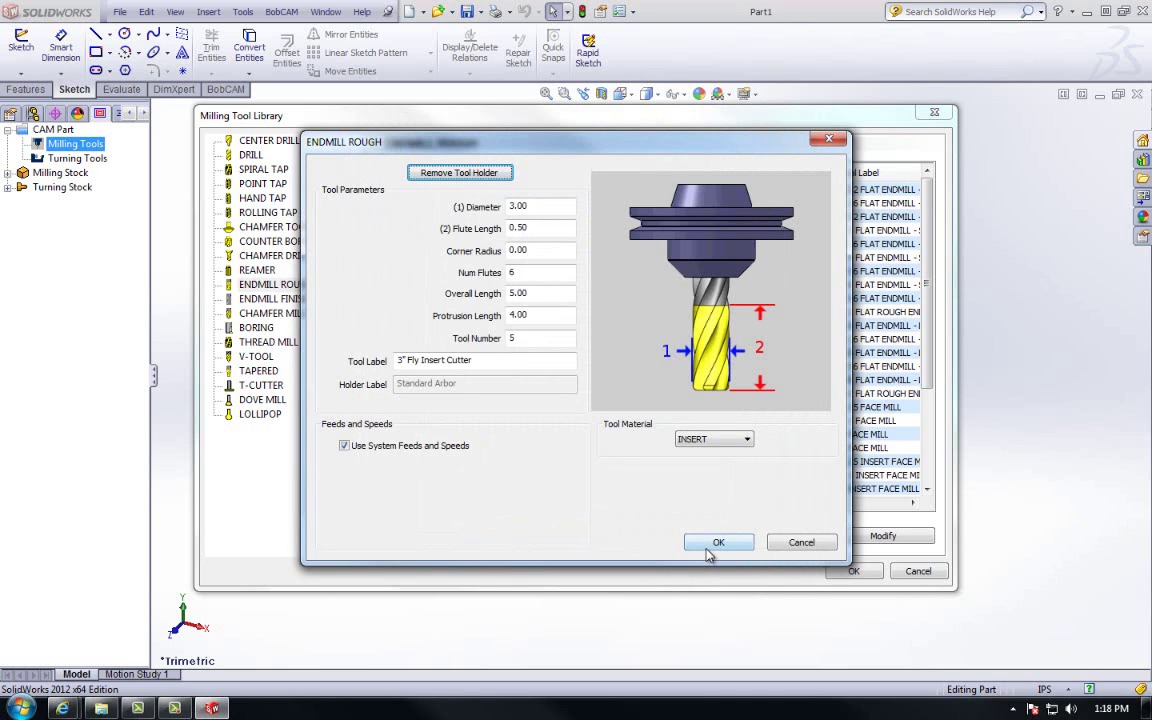
left_click(719, 542)
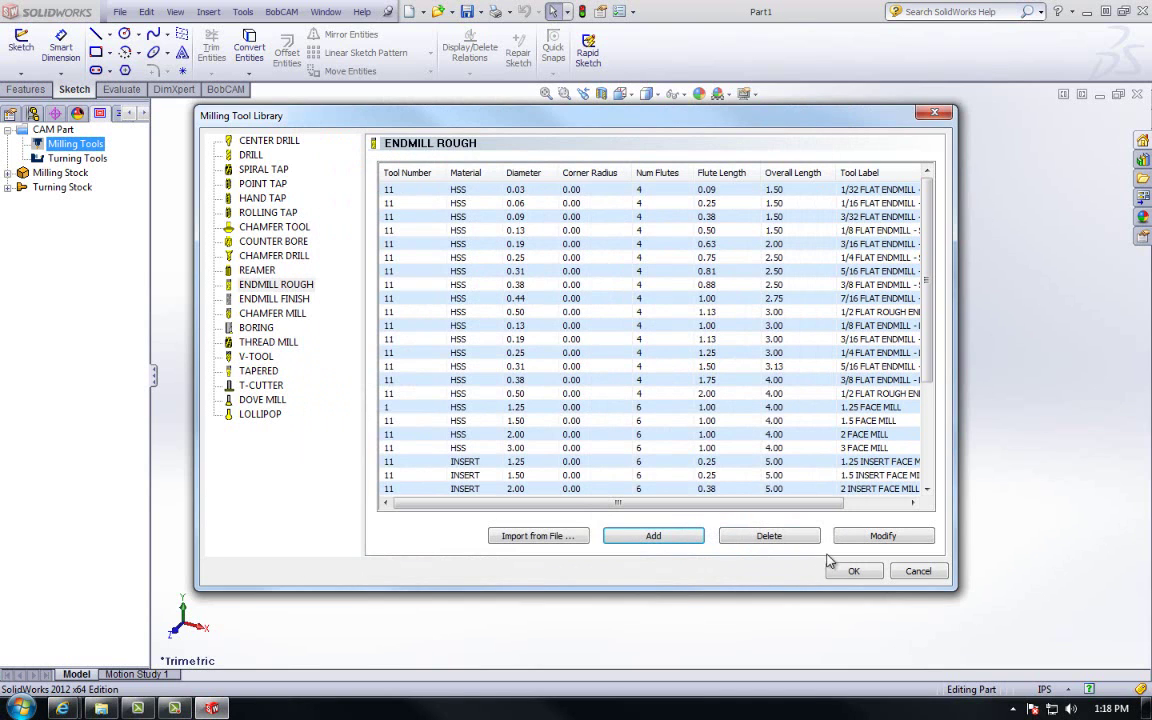
scroll(842, 330, "down", 1)
scroll(928, 418, "down", 3)
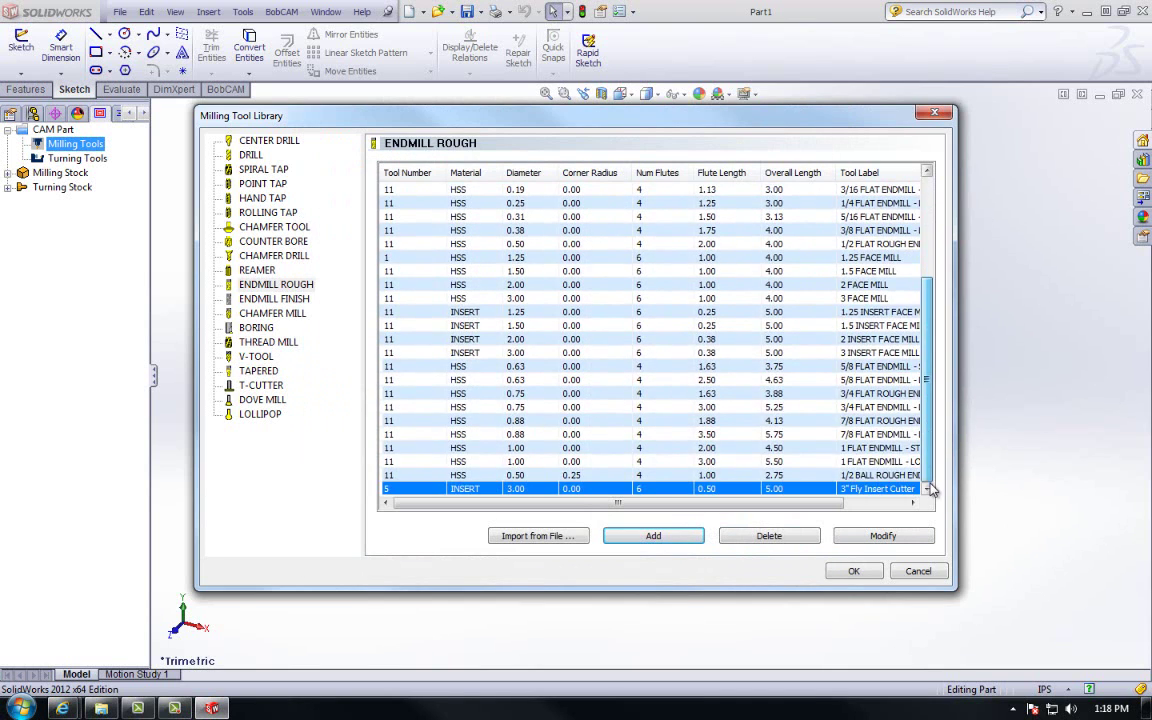
left_click(851, 571)
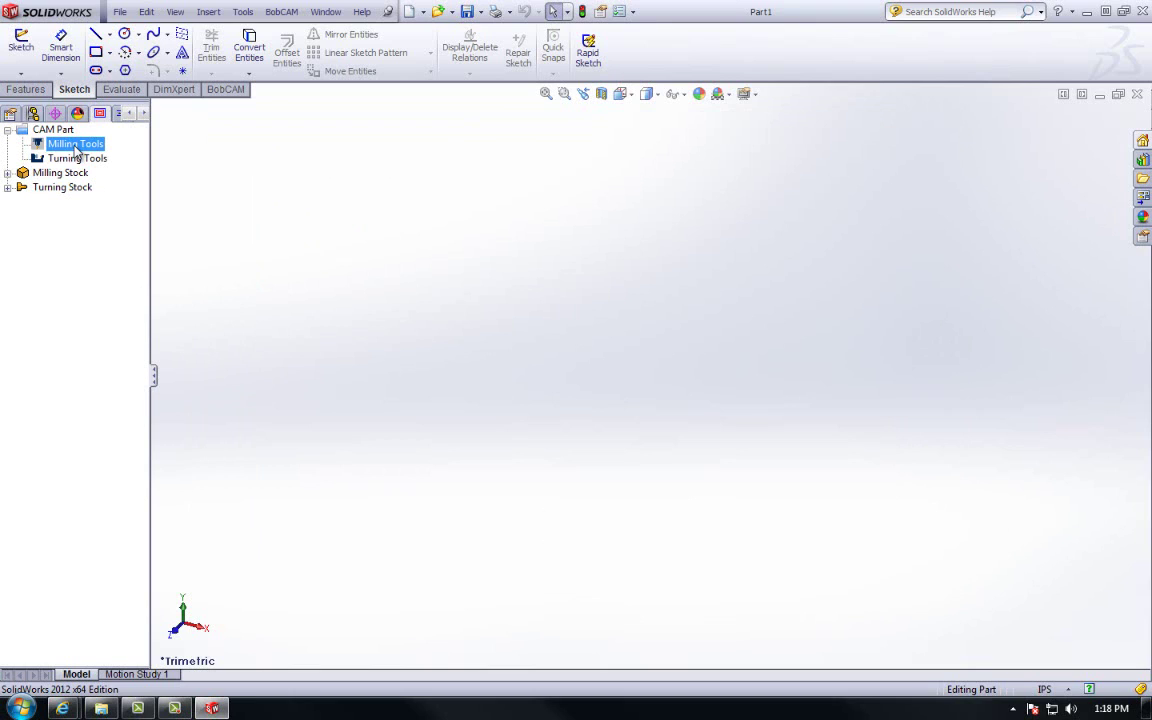
- Add the 3" Fly Insert Cutter from the tool library to the rough end mills in the Milling Tool Crib
right_click(75, 150)
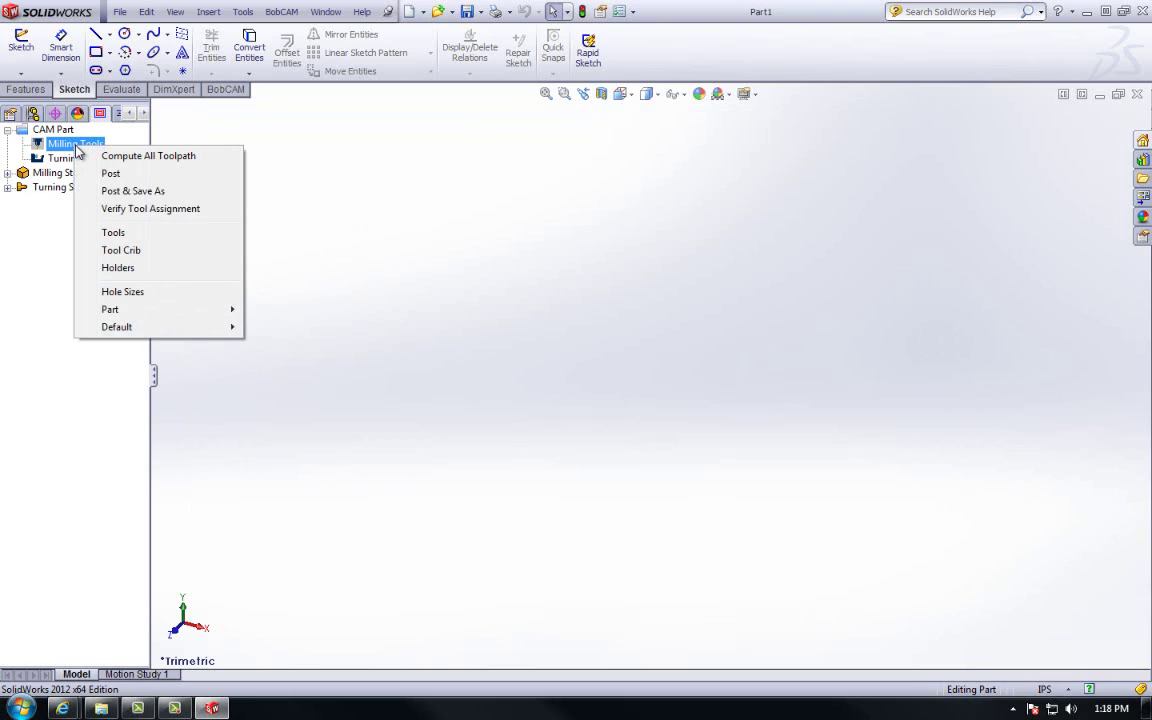
left_click(121, 251)
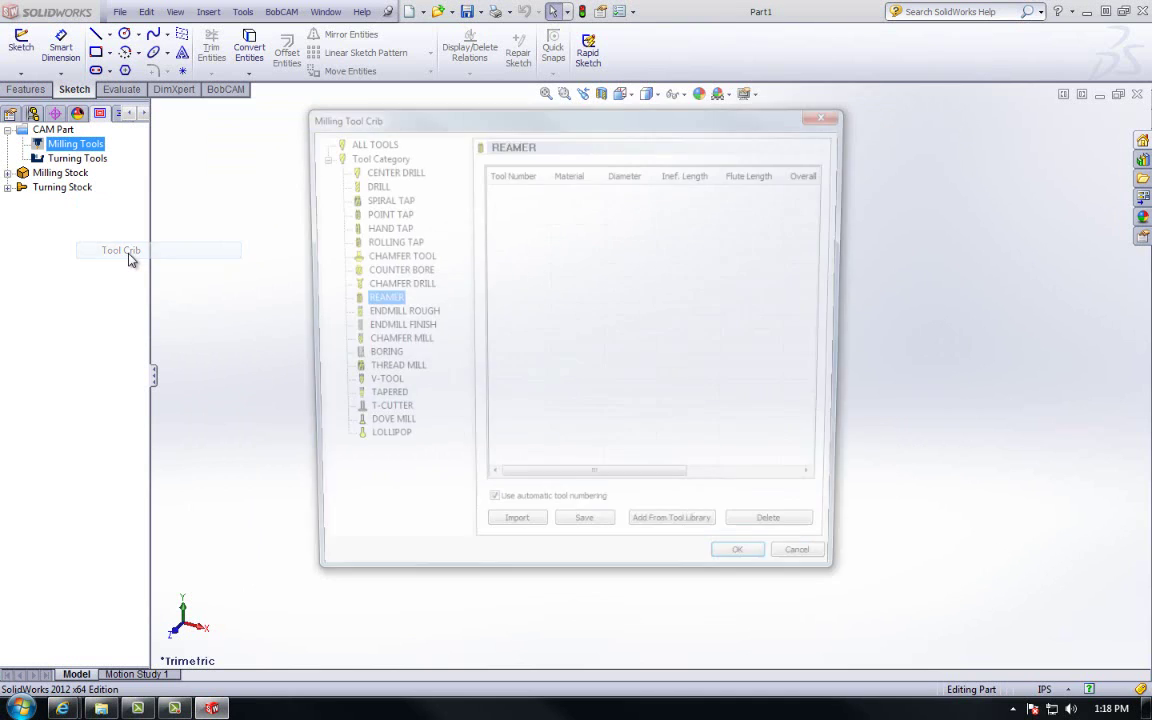
left_click(418, 314)
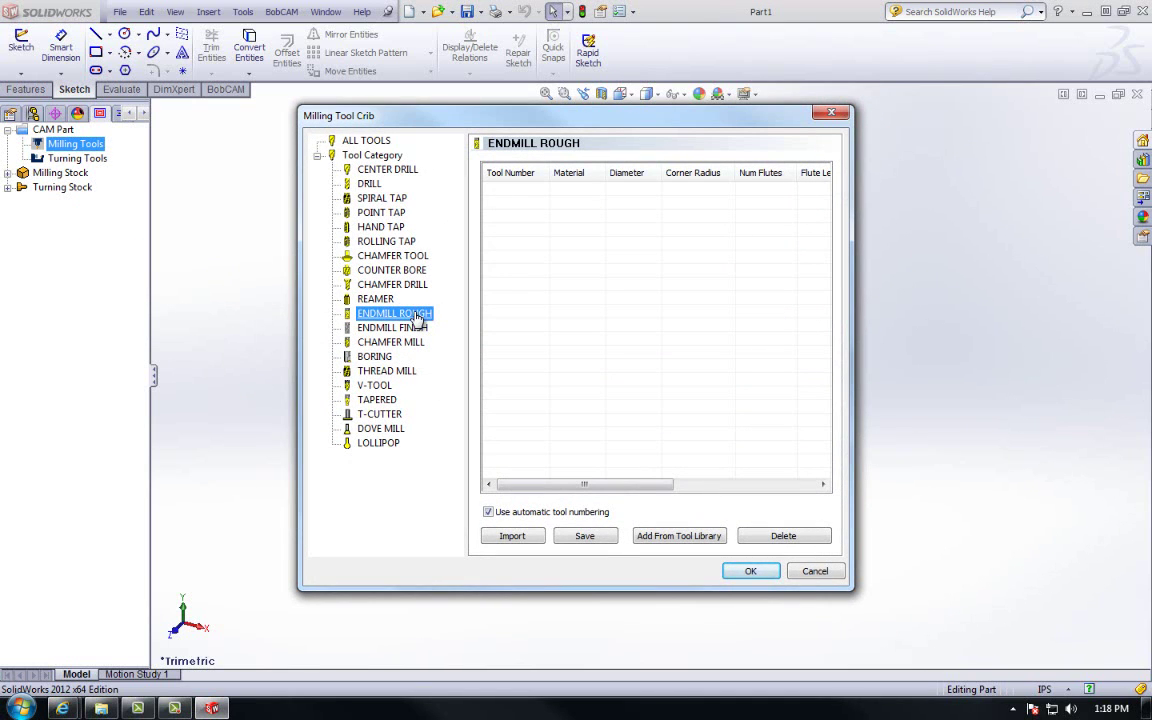
left_click(705, 535)
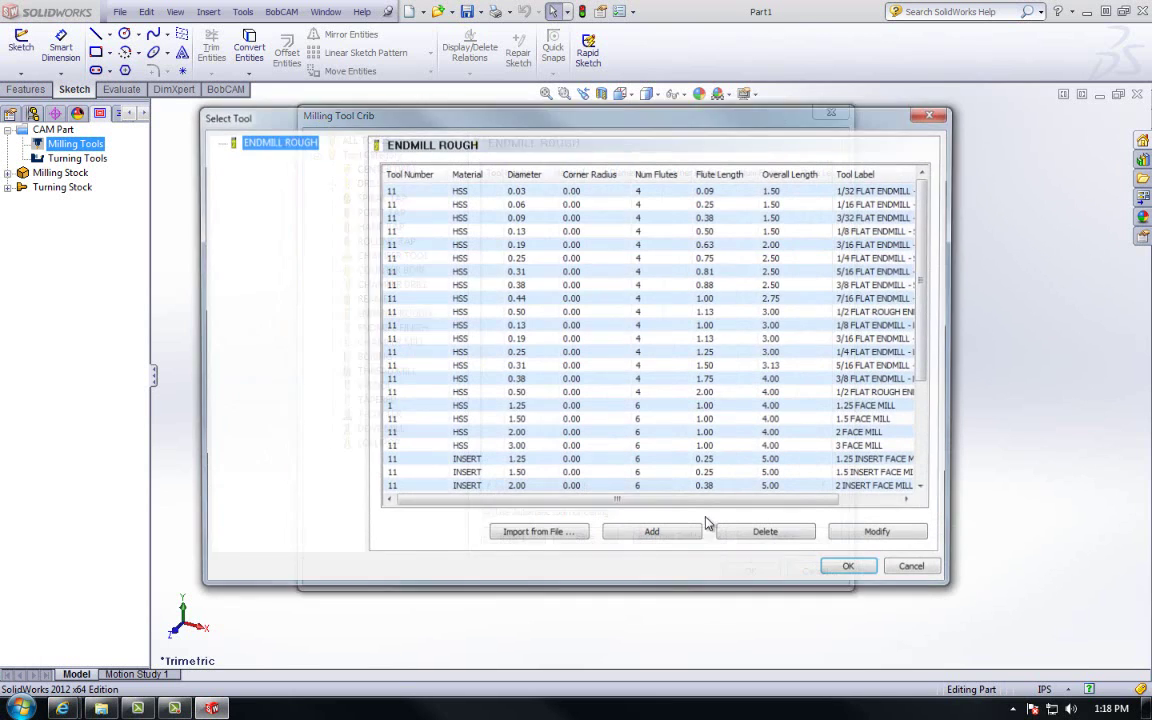
scroll(897, 478, "down", 4)
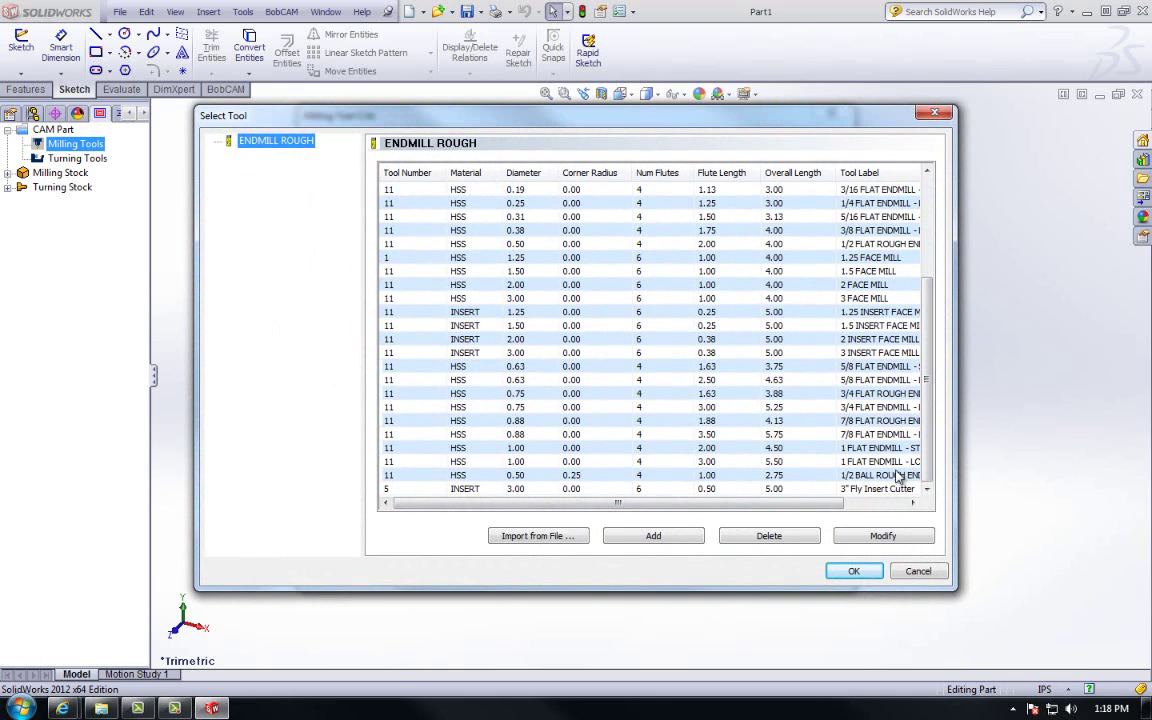
left_click(895, 488)
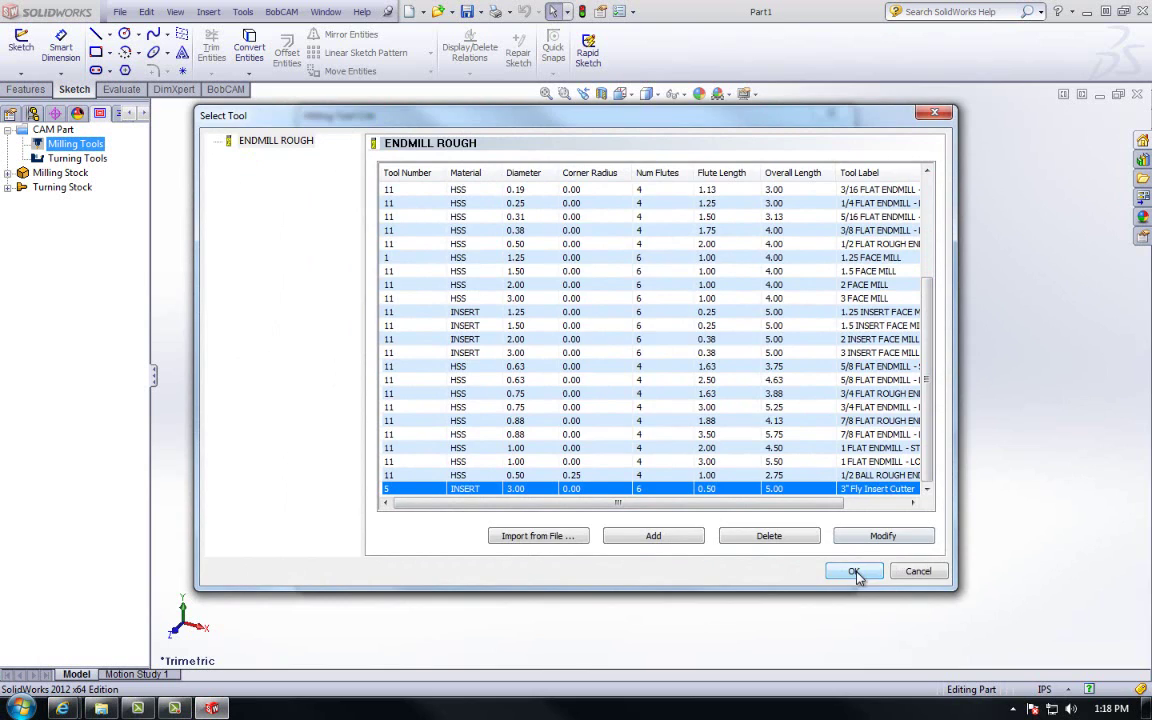
left_click(855, 572)
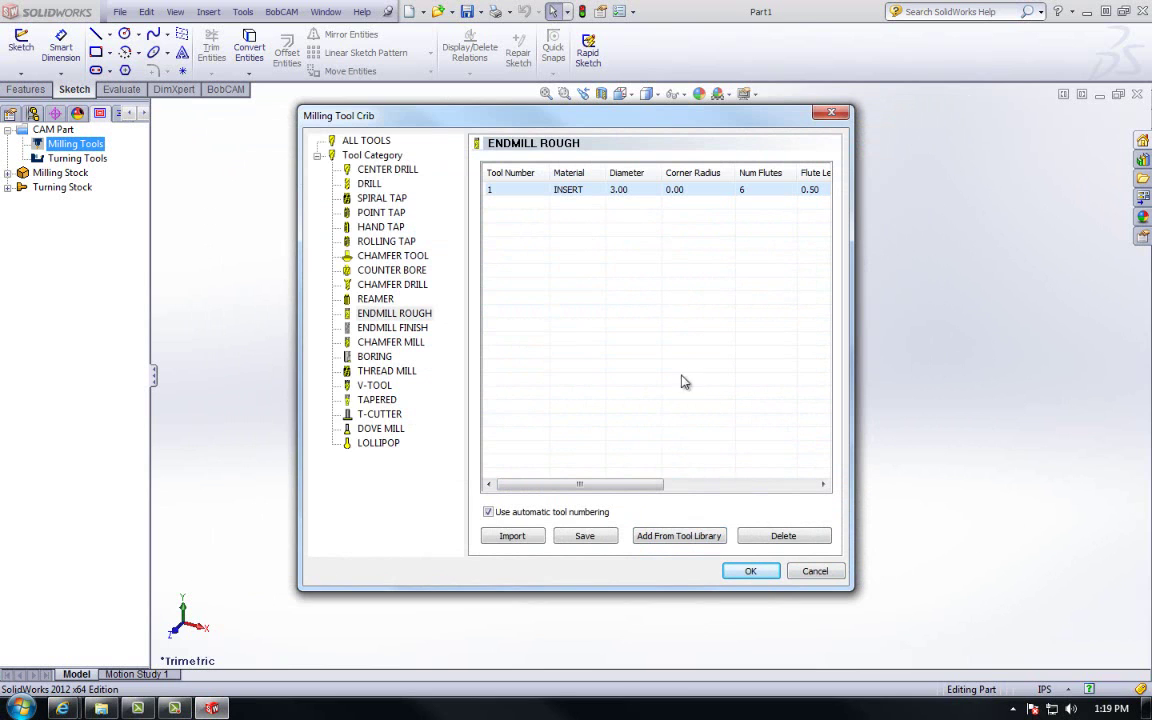
- Add the 1/8 flat endmill with 0.50 flute length from the tool library to the Milling Tool Crib
left_click(660, 535)
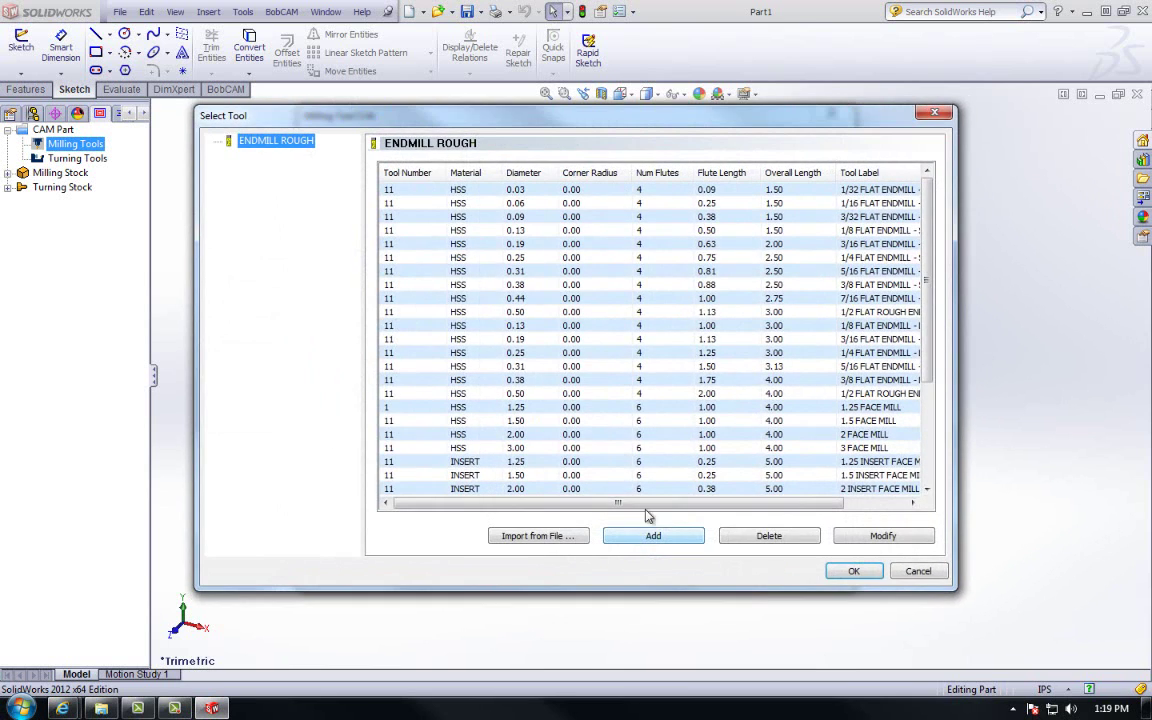
left_click(480, 230)
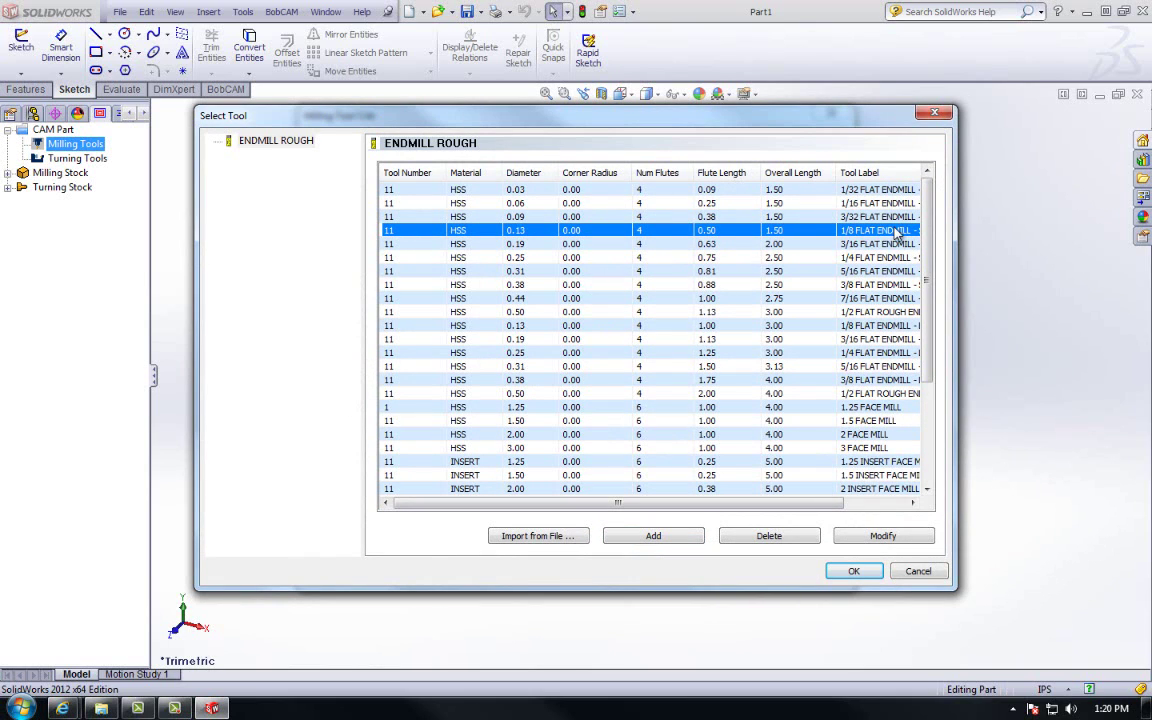
left_click(853, 571)
- Set the flute length of the 1/4 FLAT ENDMILL - STANDARD in the rough endmill tool library to 1
left_click(690, 532)
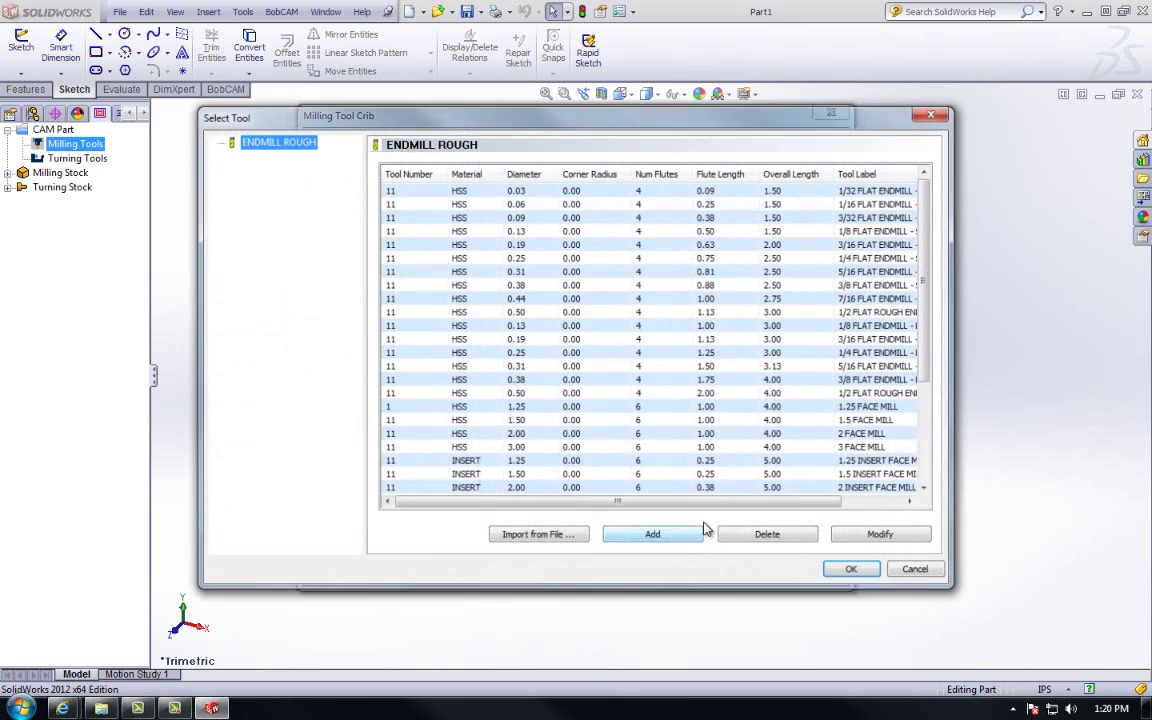
left_click(851, 257)
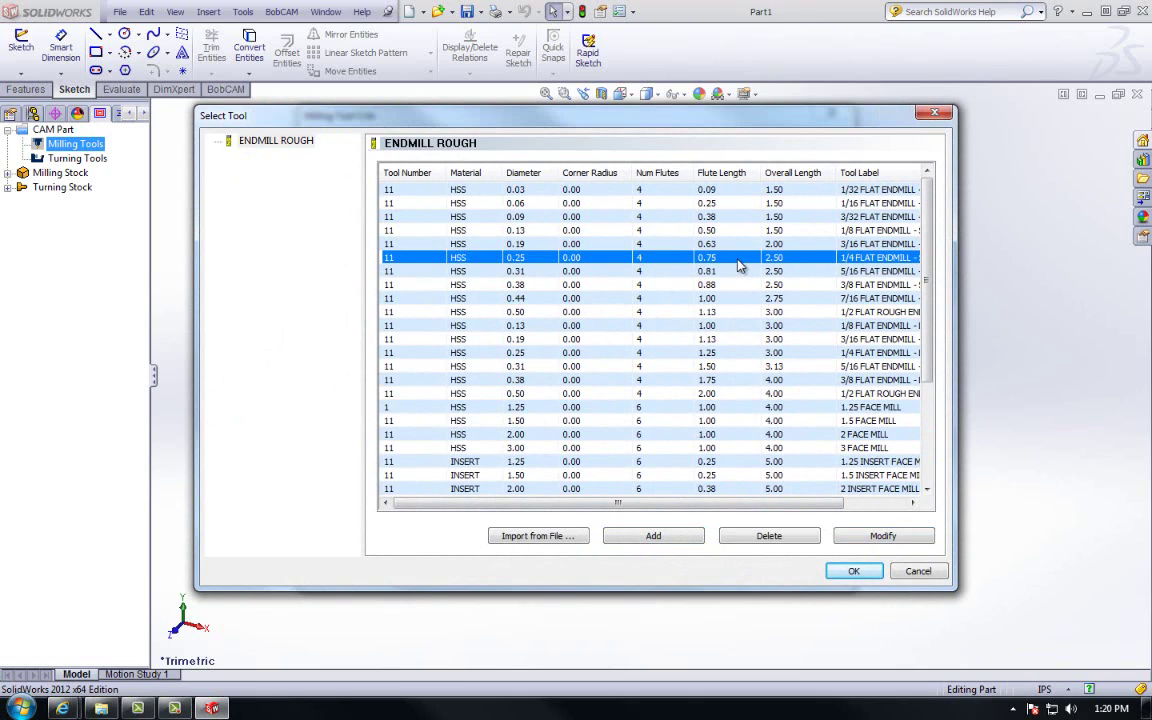
left_click(879, 537)
double_click(518, 228)
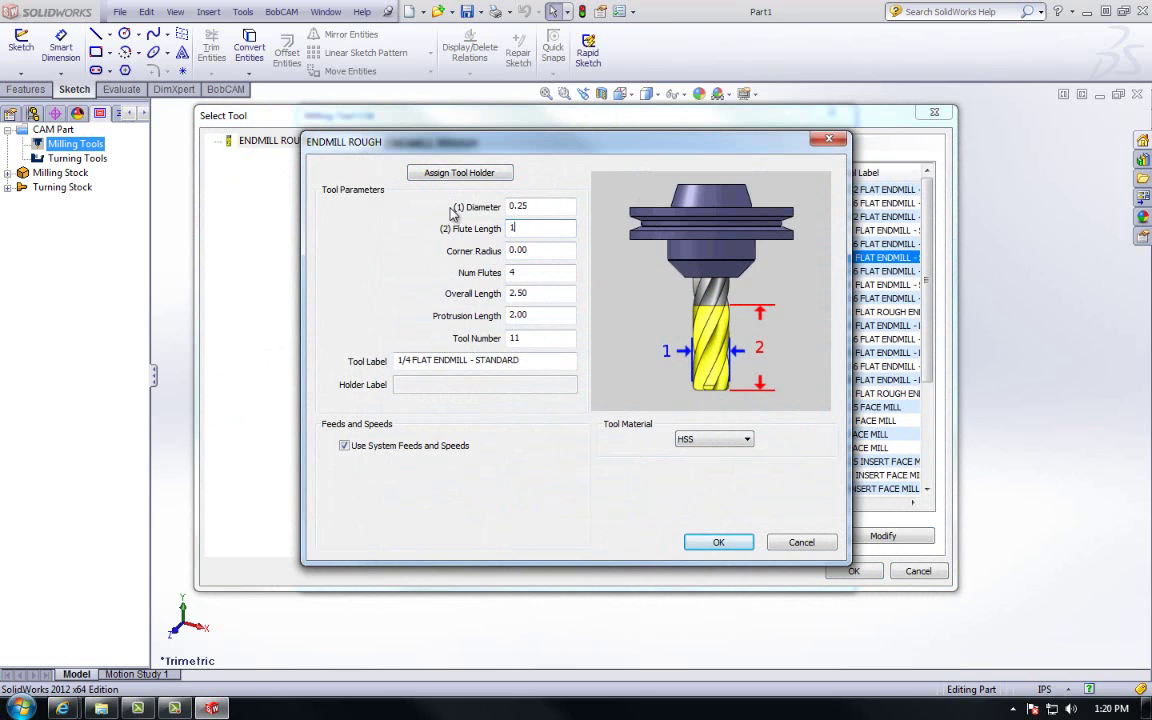
type("1")
left_click(722, 543)
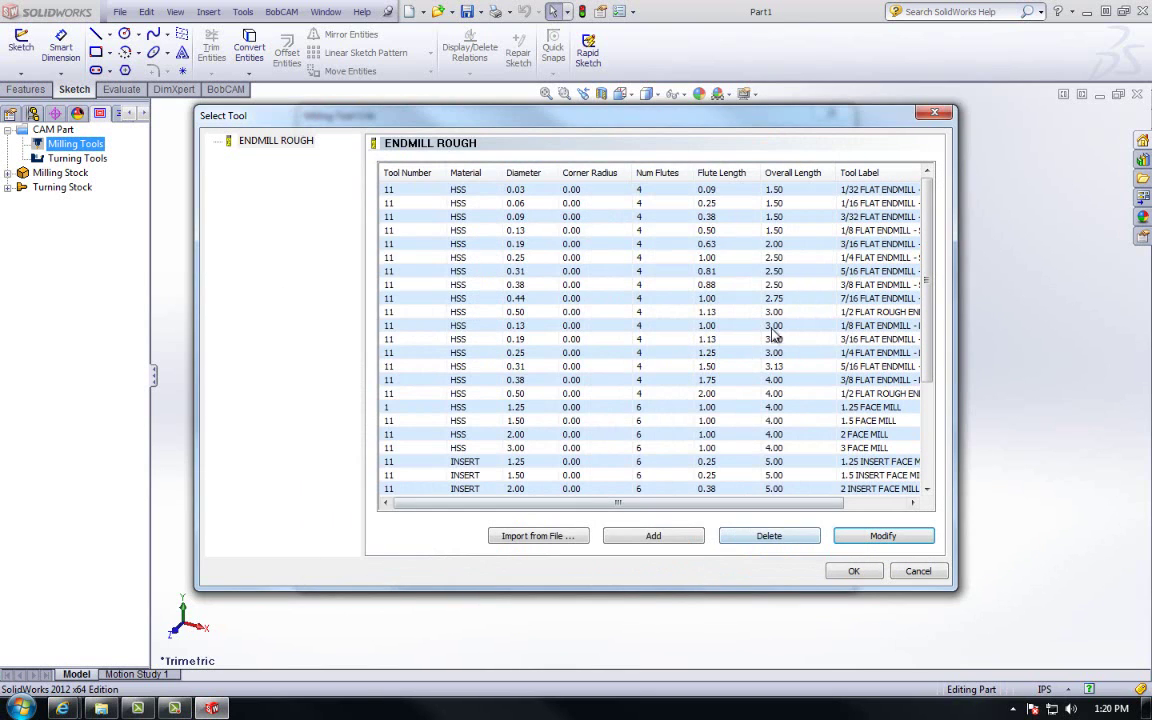
- Add the modified 1/4 flat endmill with 1.00 flute length from the tool library to the Milling Tool Crib
left_click(766, 257)
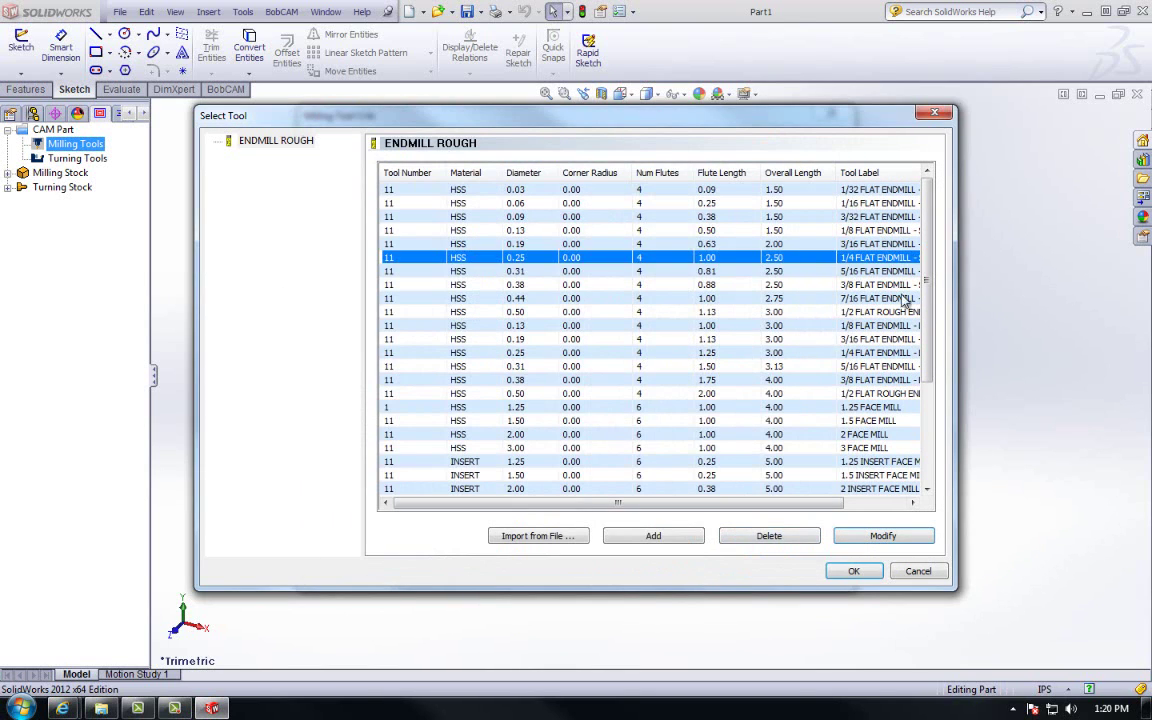
left_click(853, 571)
left_click(604, 276)
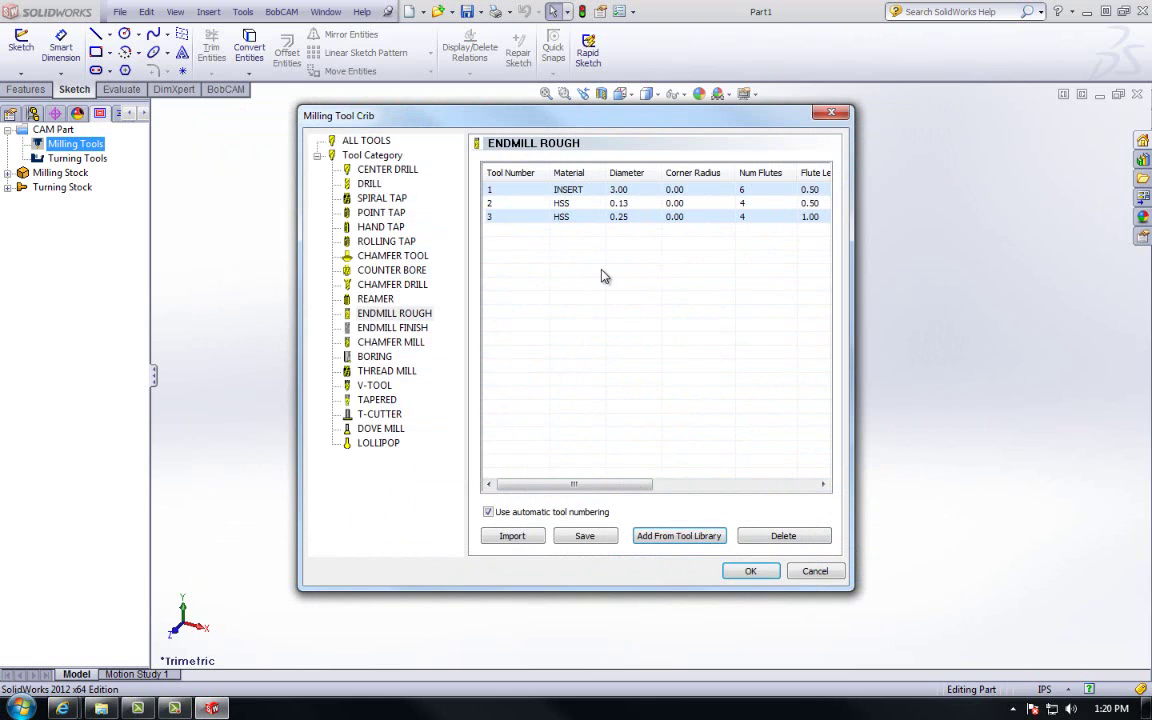
- Turn off automatic tool numbering and save the crib as a Milling Tool Crib file named Tool Crib
left_click(519, 518)
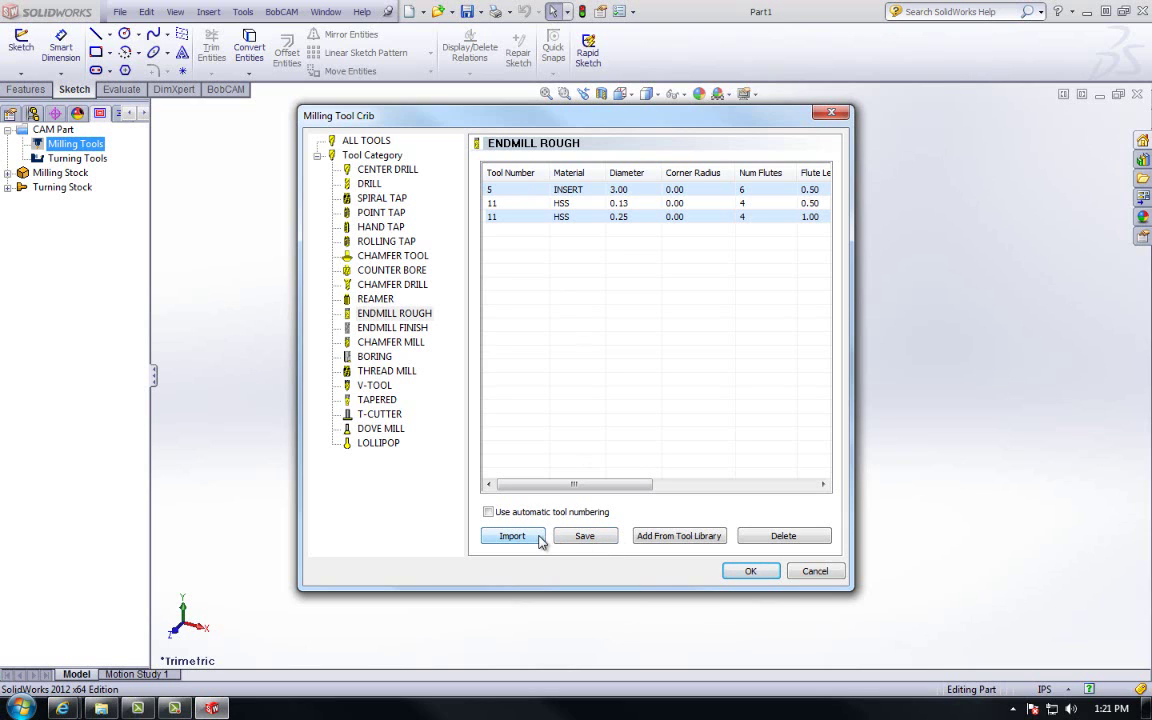
left_click(585, 536)
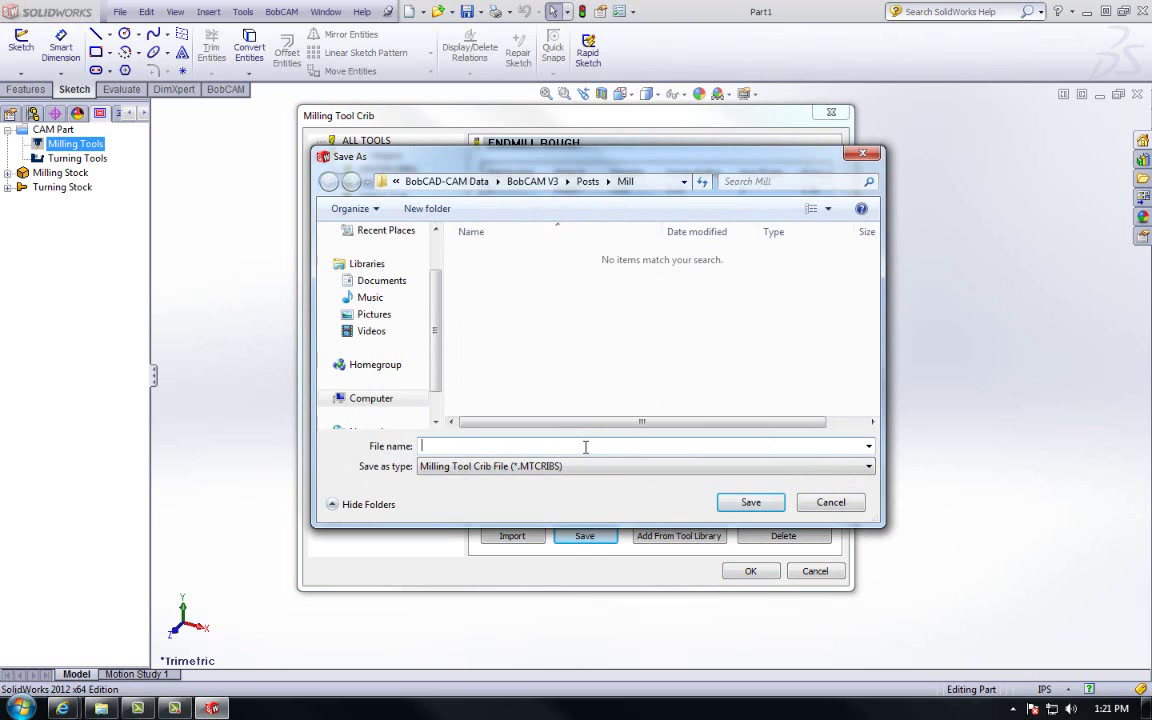
type("Tool Crib")
left_click(750, 502)
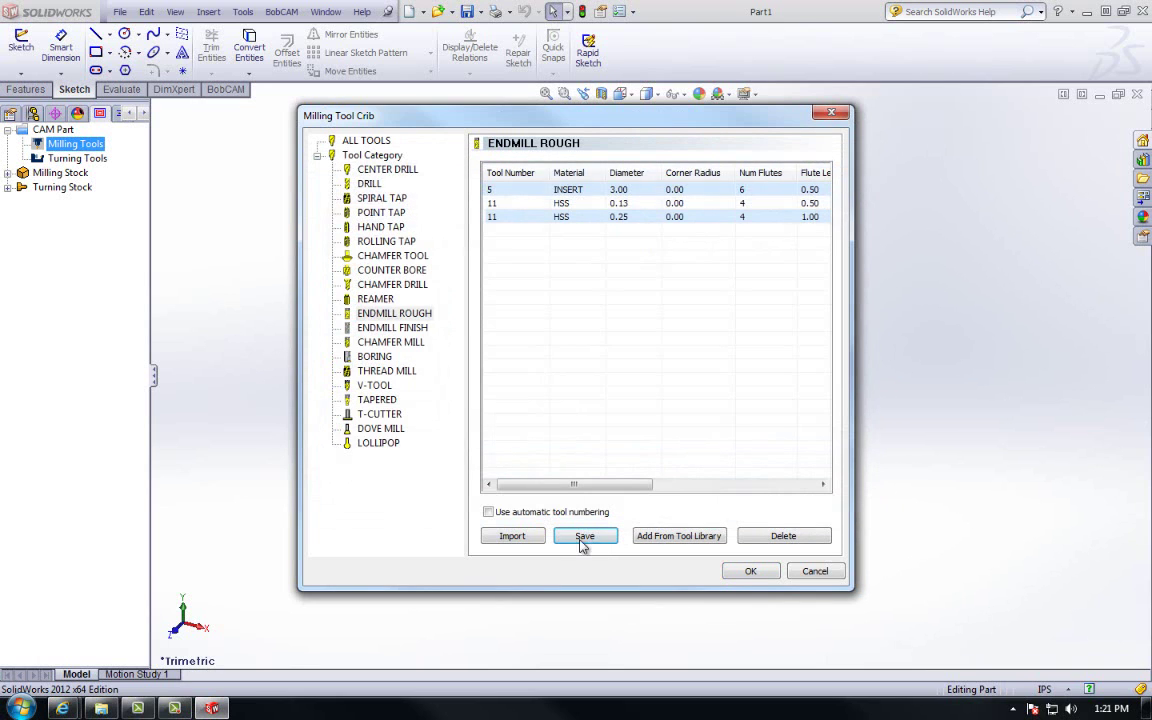
- View the crib files available for import and the rough endmill tool library without importing or adding a tool
left_click(515, 537)
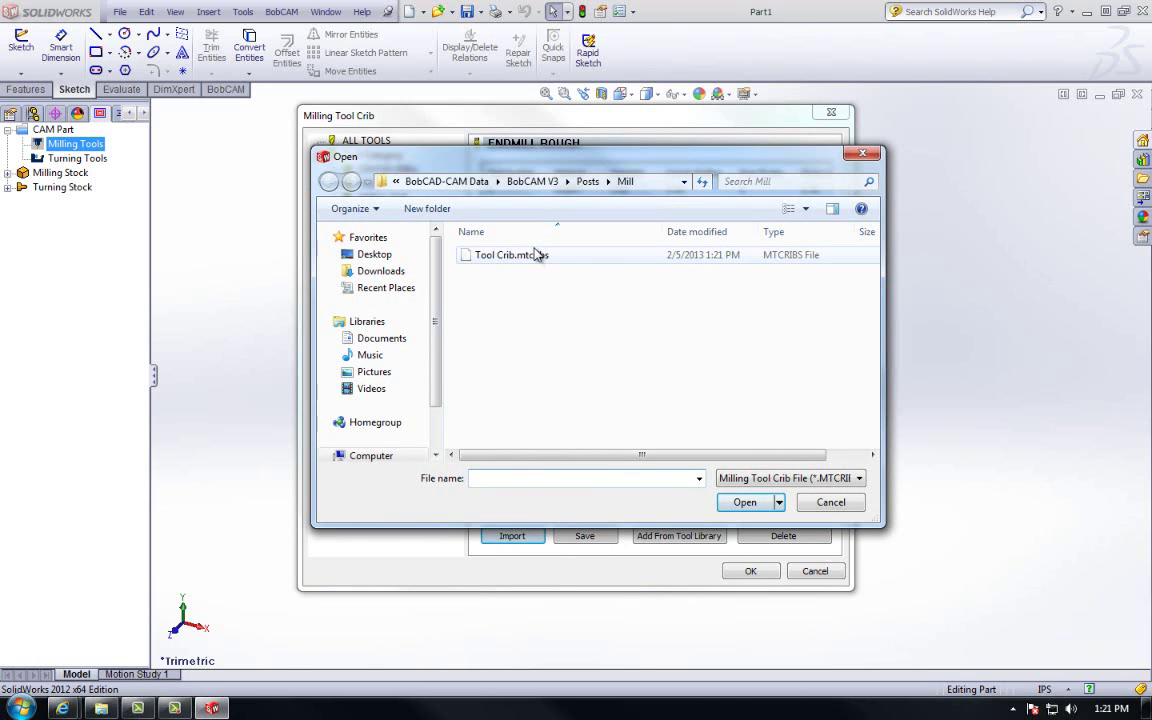
left_click(833, 504)
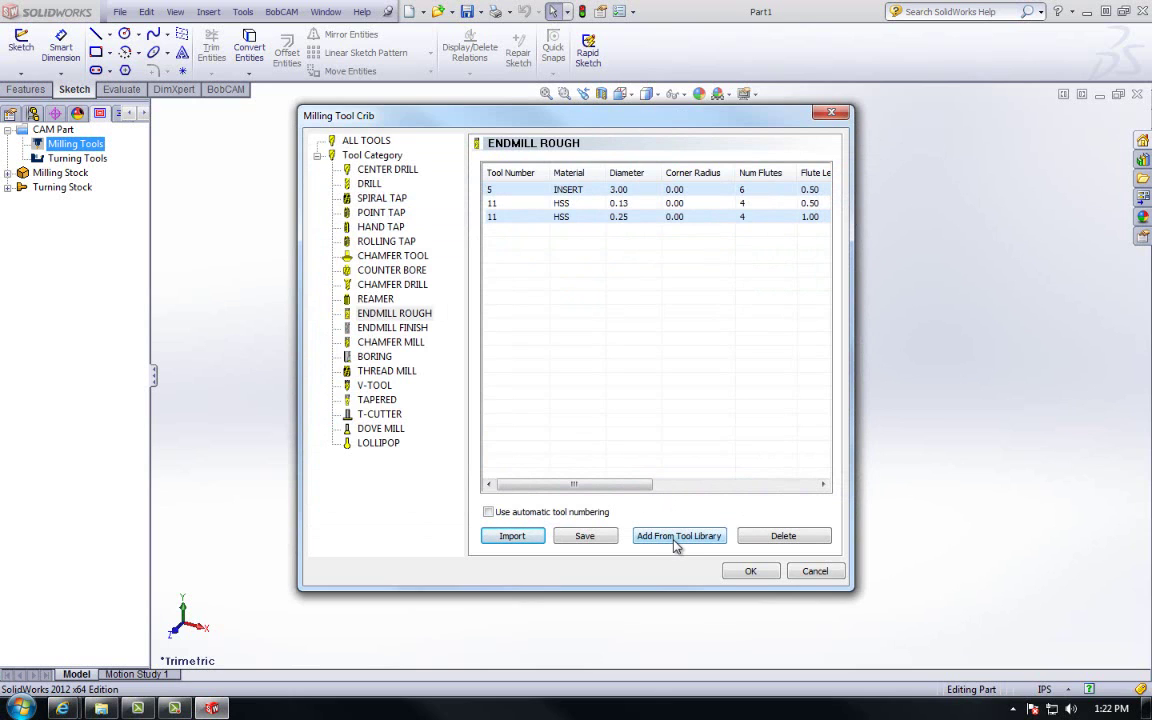
left_click(677, 539)
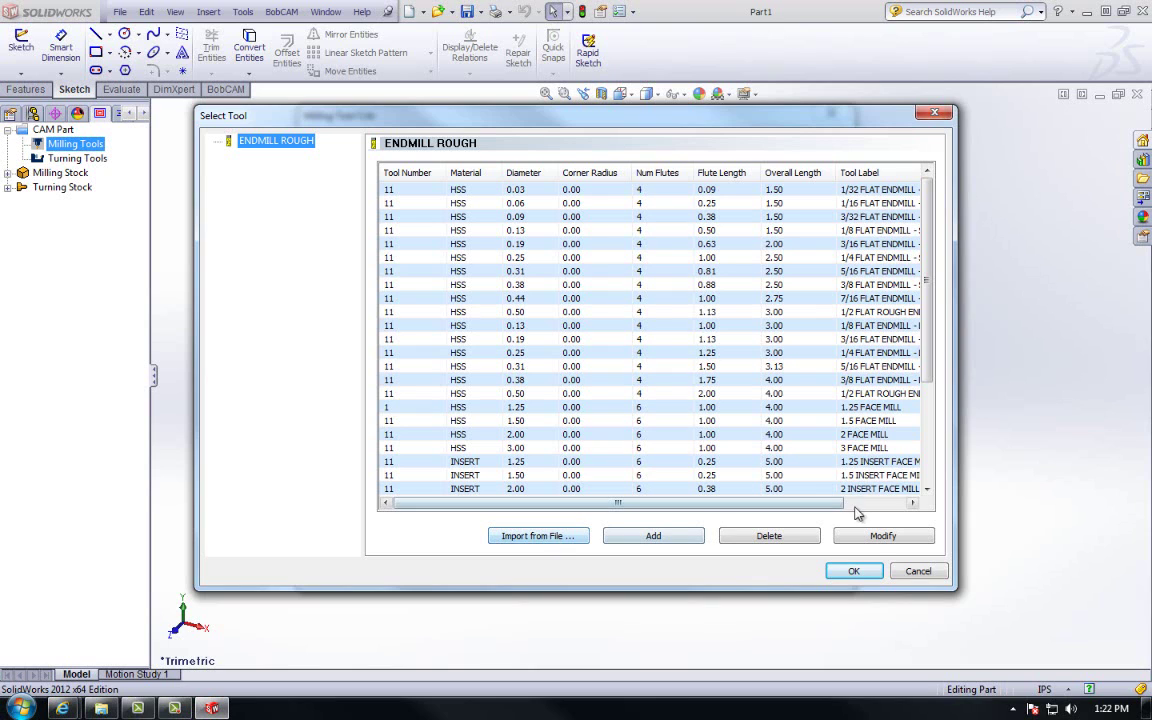
left_click(856, 571)
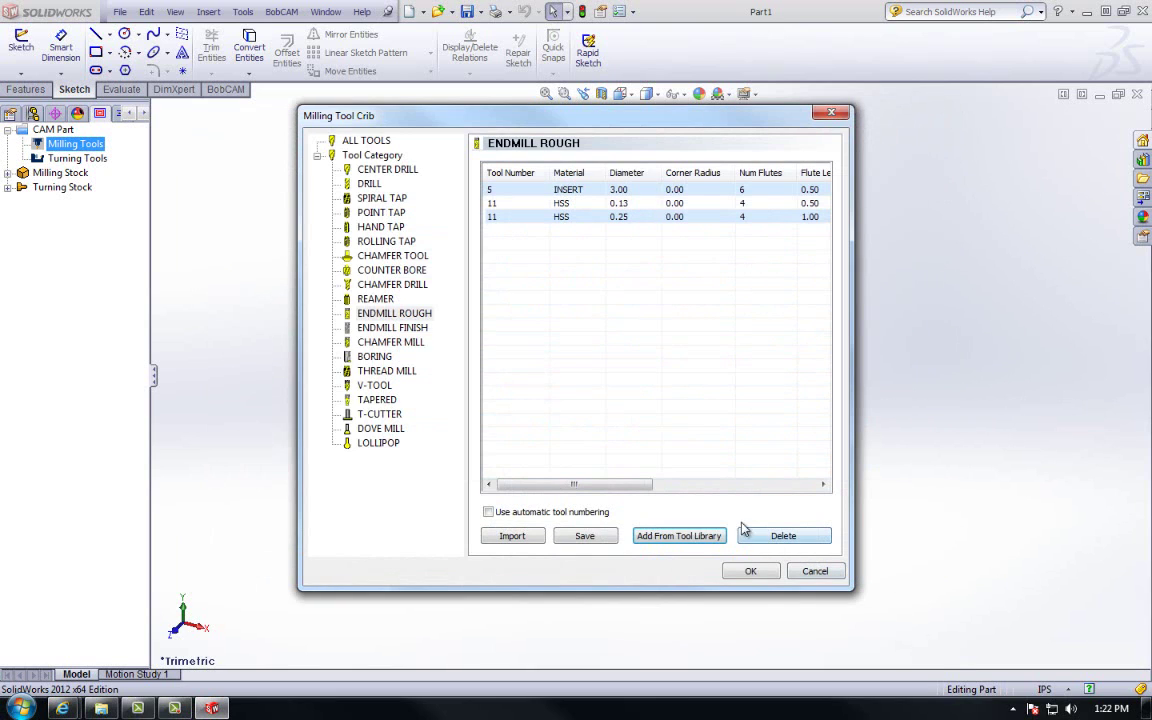
- Delete the 0.25 diameter HSS endmill from the Milling Tool Crib and accept the crib
left_click(706, 218)
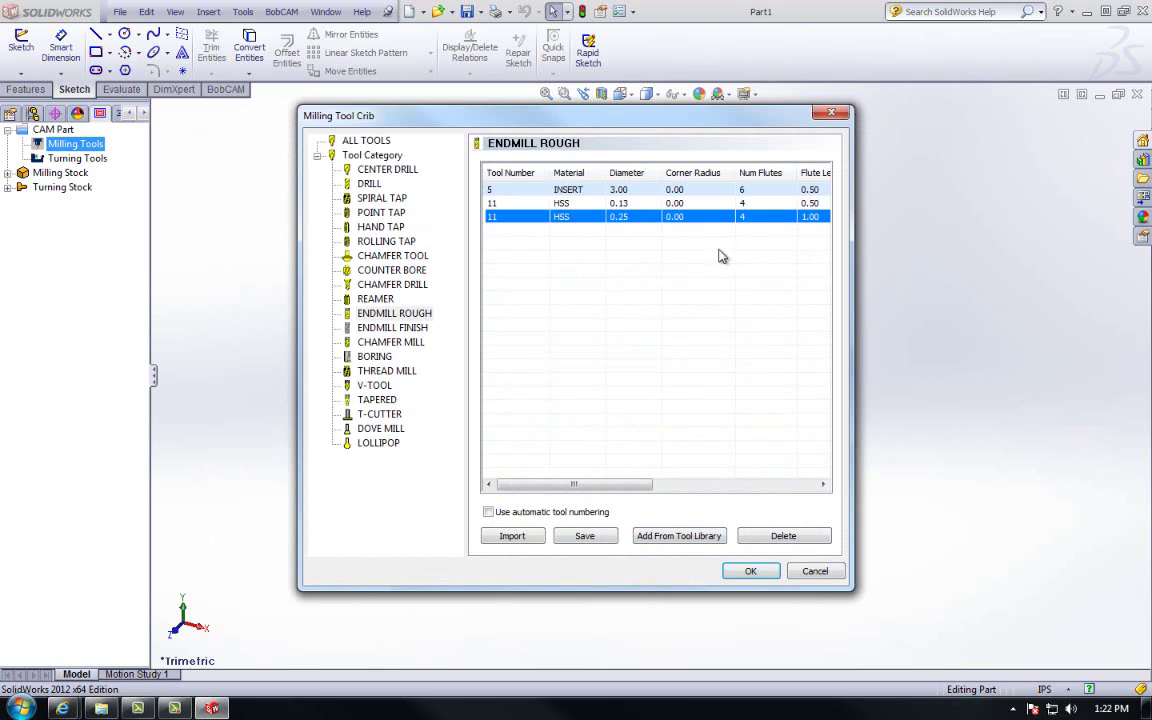
left_click(798, 538)
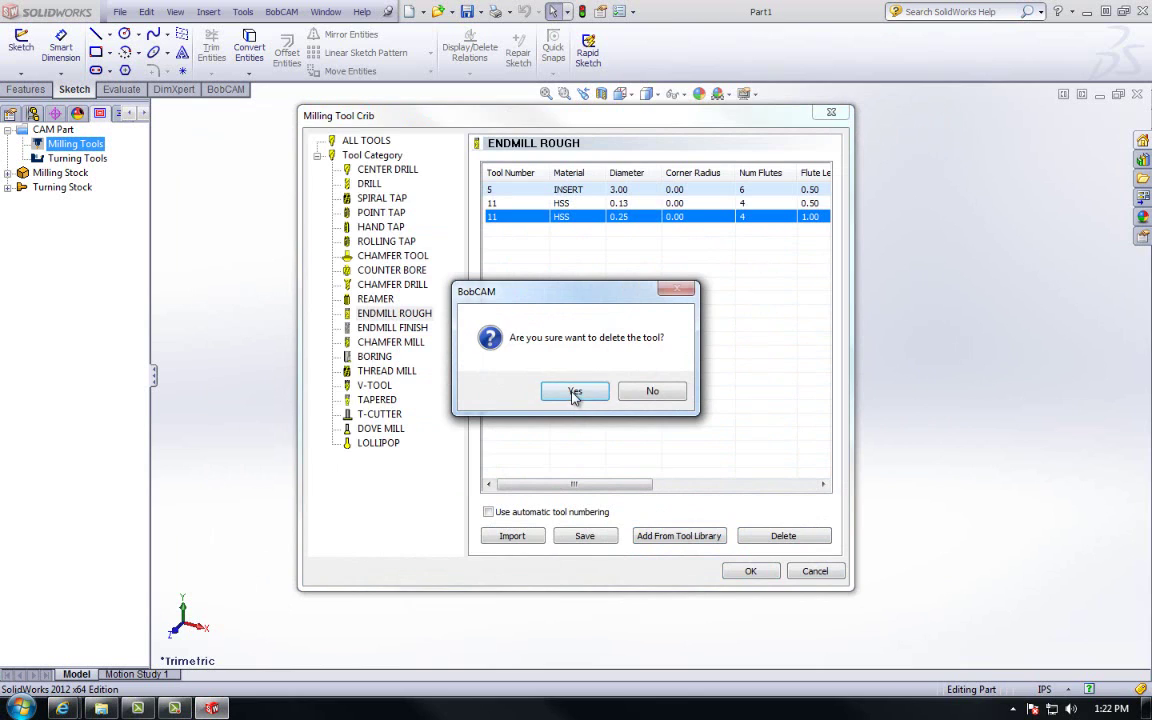
left_click(575, 393)
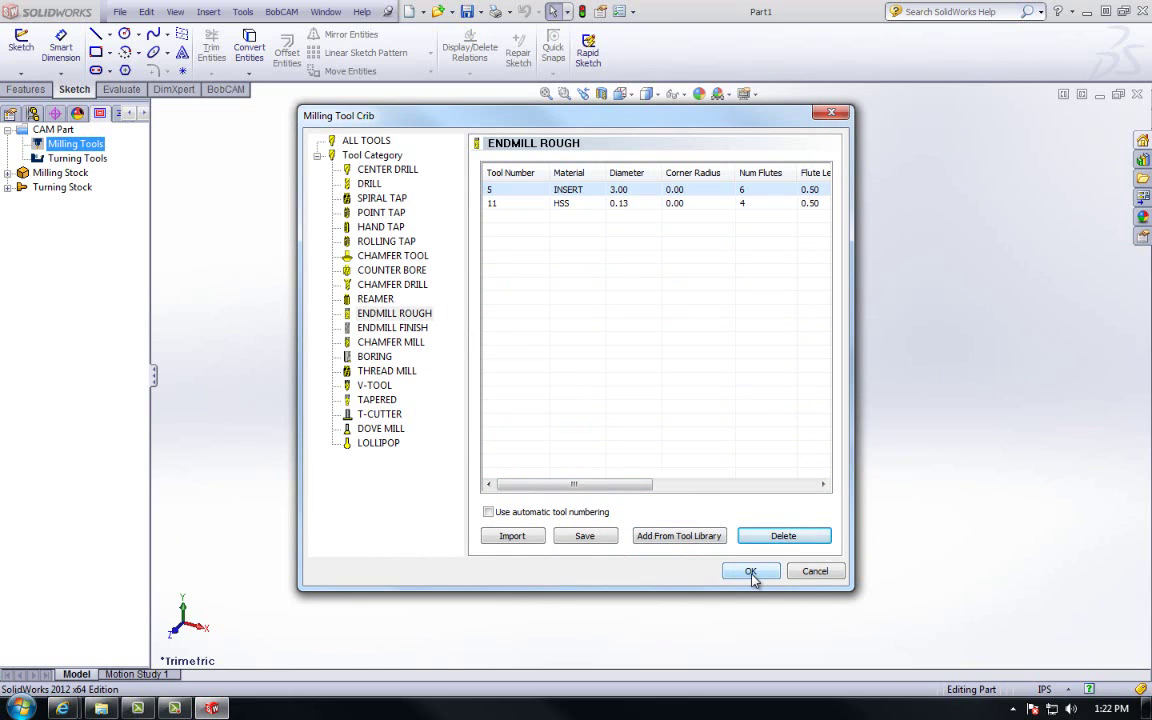
left_click(751, 574)
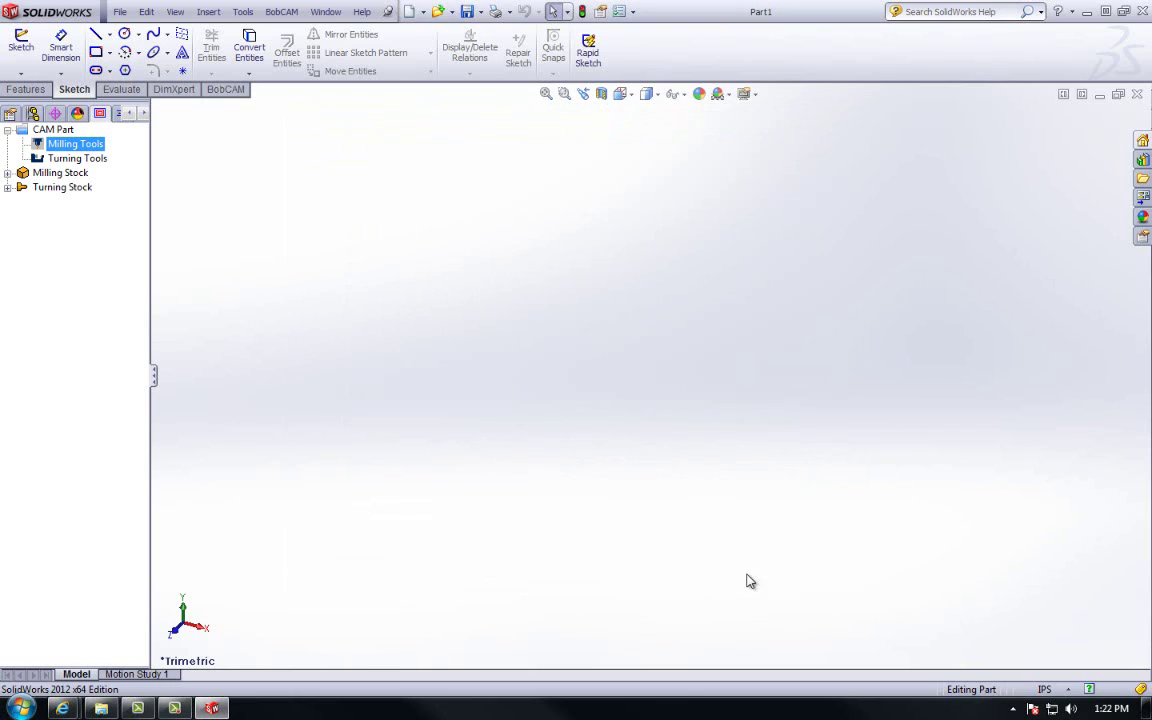
- Add a user-defined UNC 5/8-11 tap with the default diameter, pitch and hole sizes to the UNC tap hole sizes, and accept the table
right_click(86, 150)
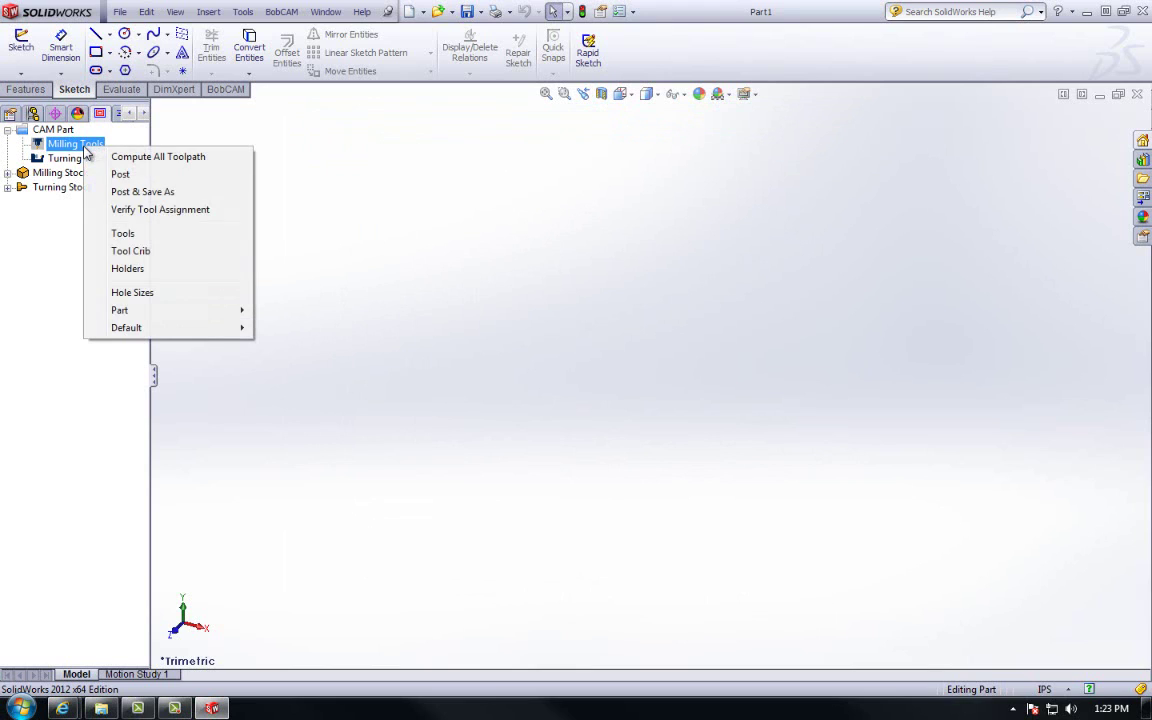
left_click(134, 293)
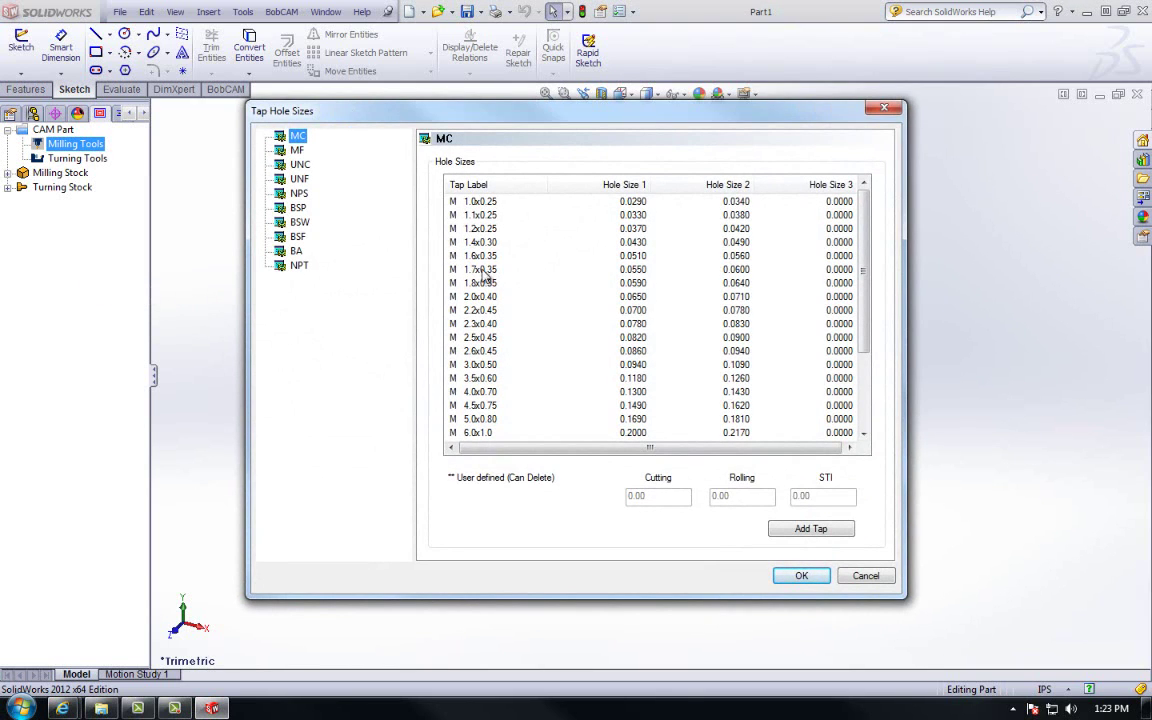
left_click(299, 166)
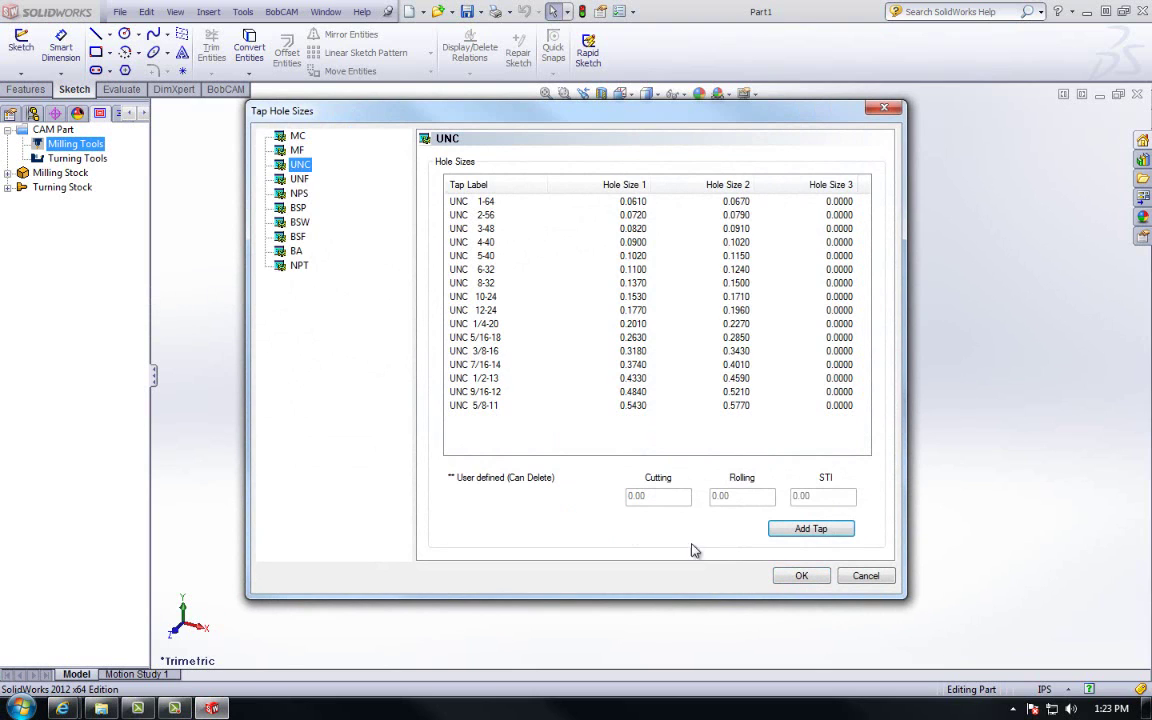
left_click(811, 528)
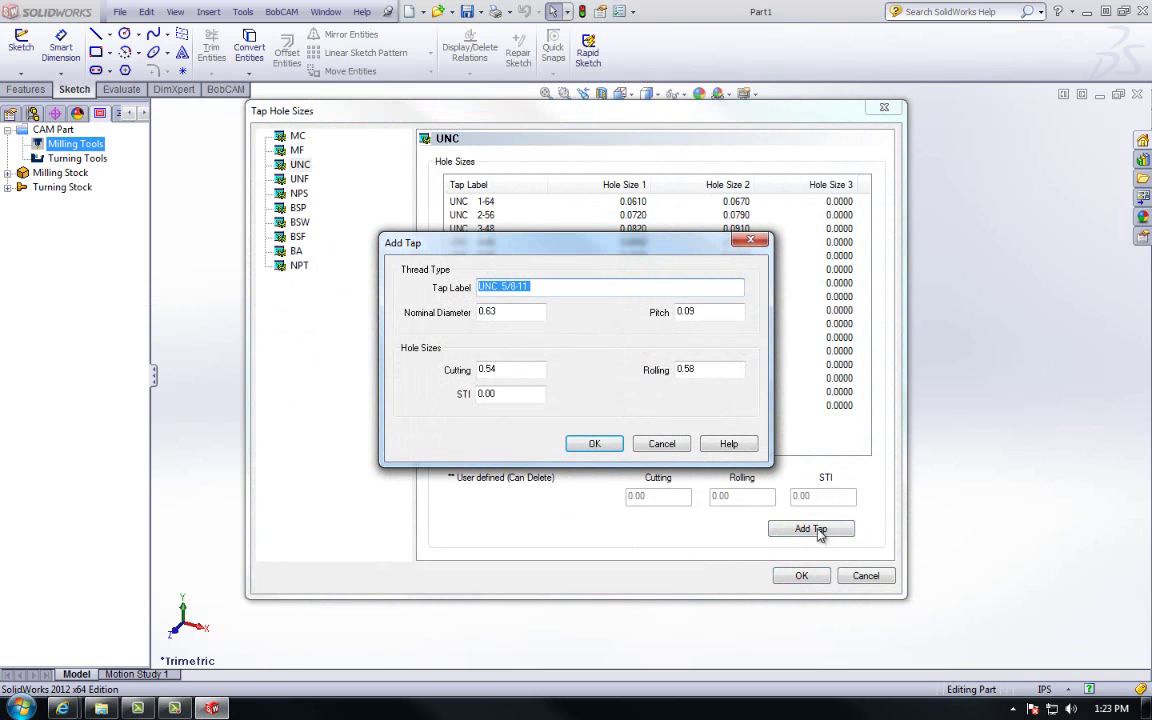
left_click(586, 287)
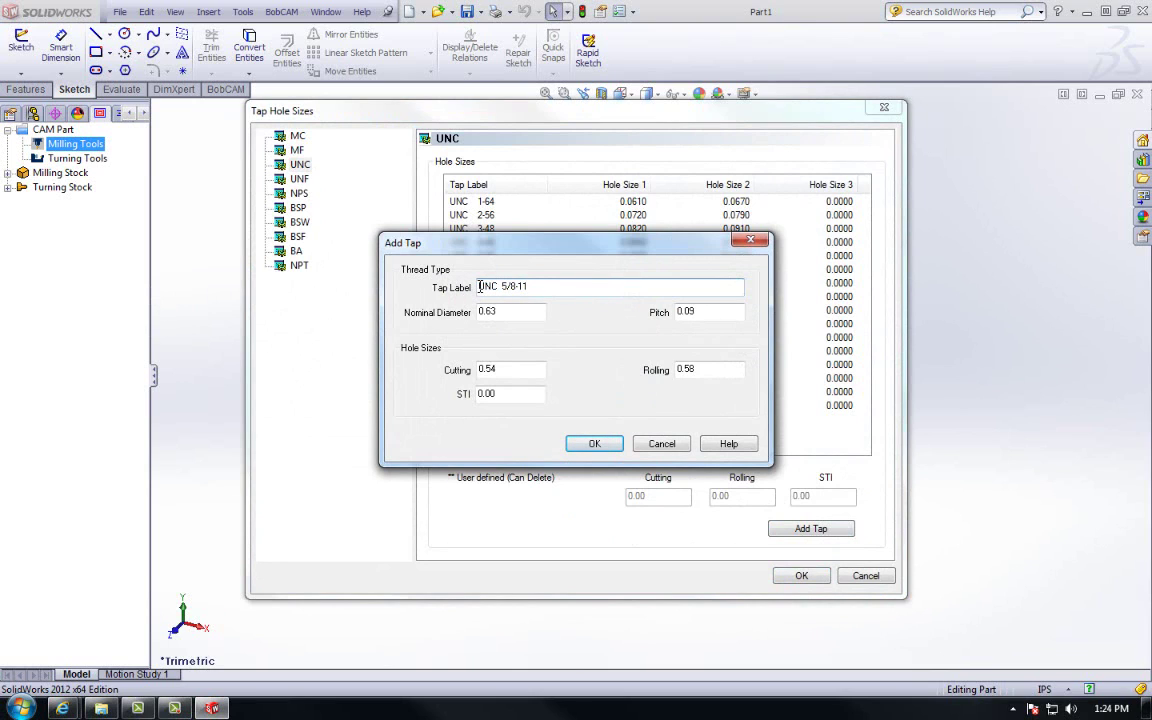
left_click_drag(480, 287, 545, 287)
left_click(548, 287)
left_click(594, 443)
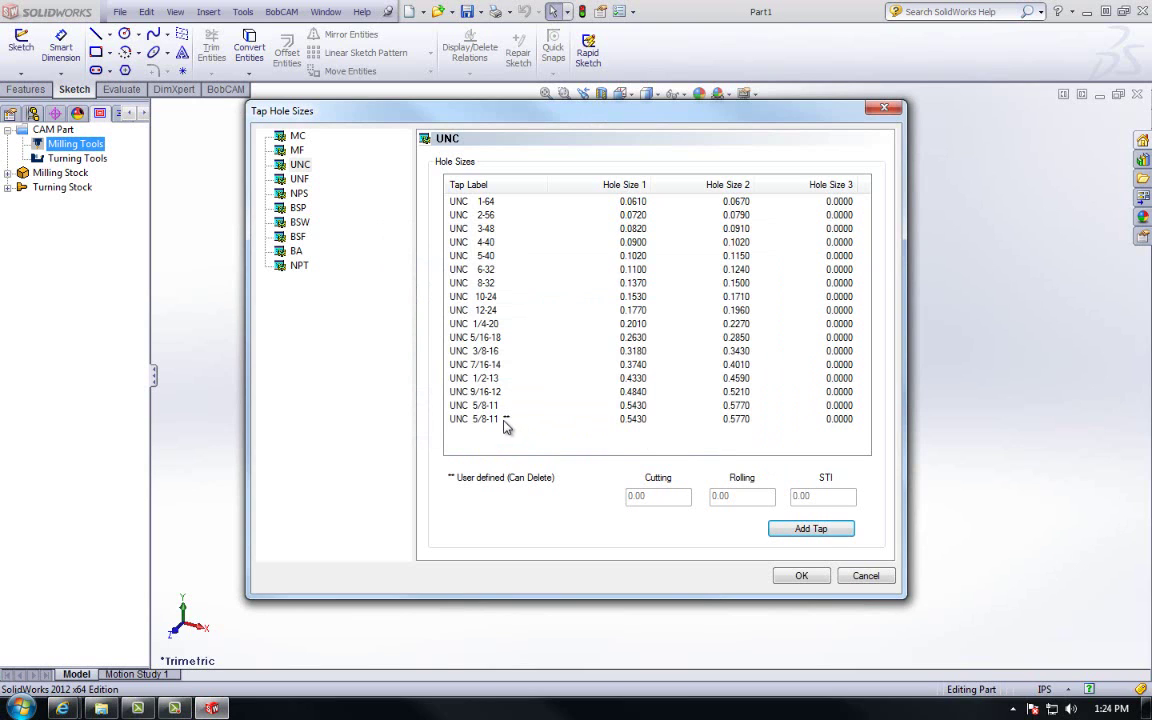
left_click(798, 577)
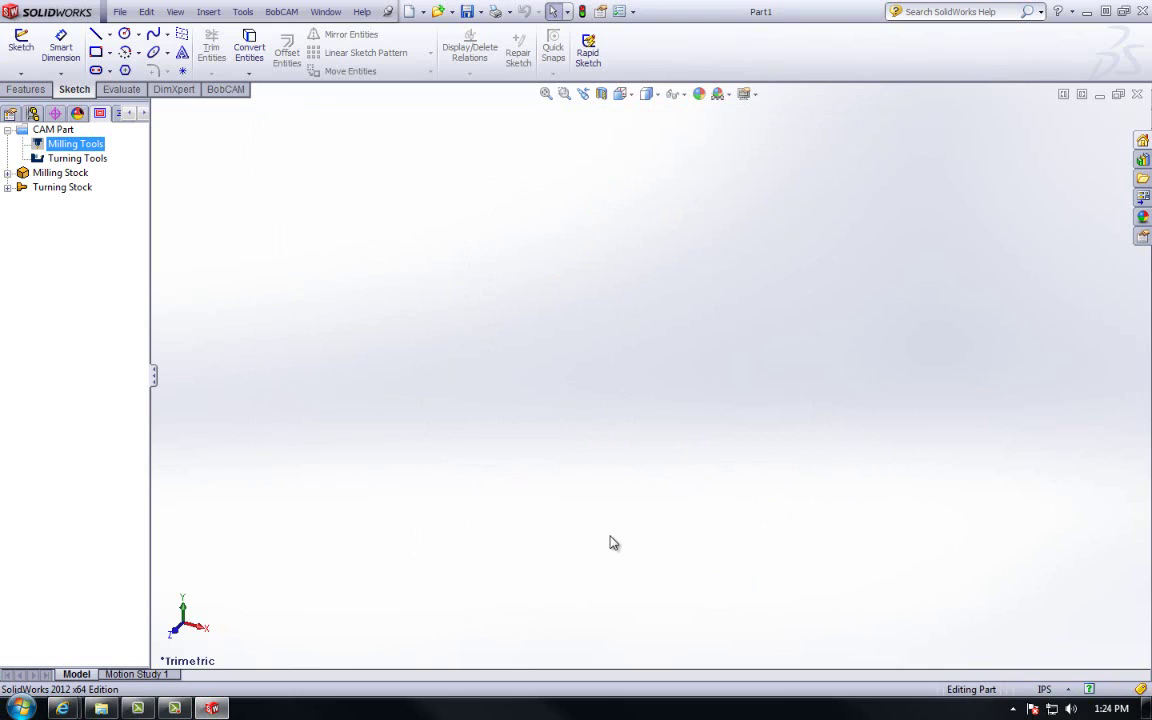